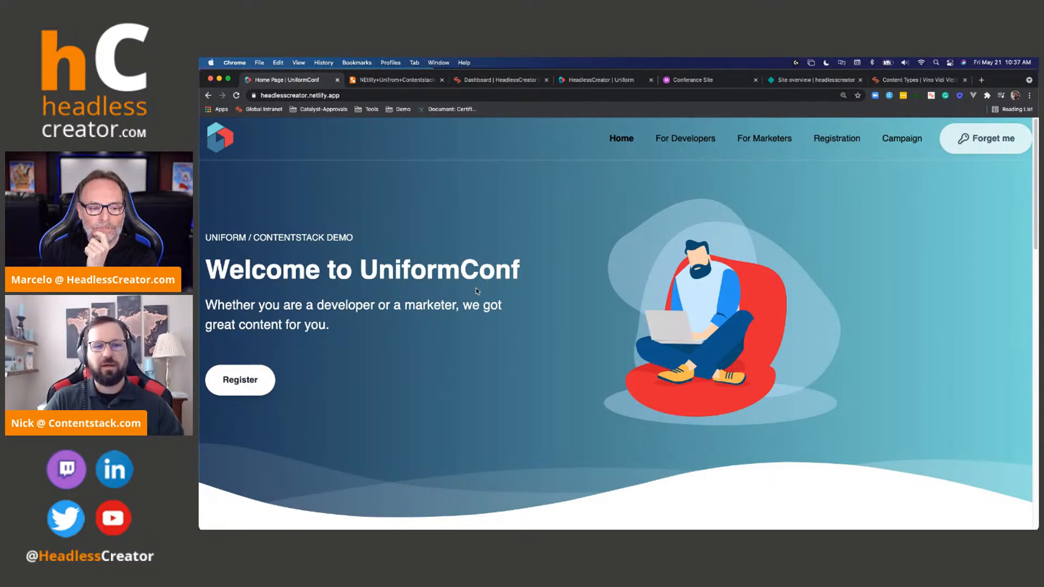
- Examine the default home page from the welcome hero down through the conference talks and back
scroll(544, 272, down, 3)
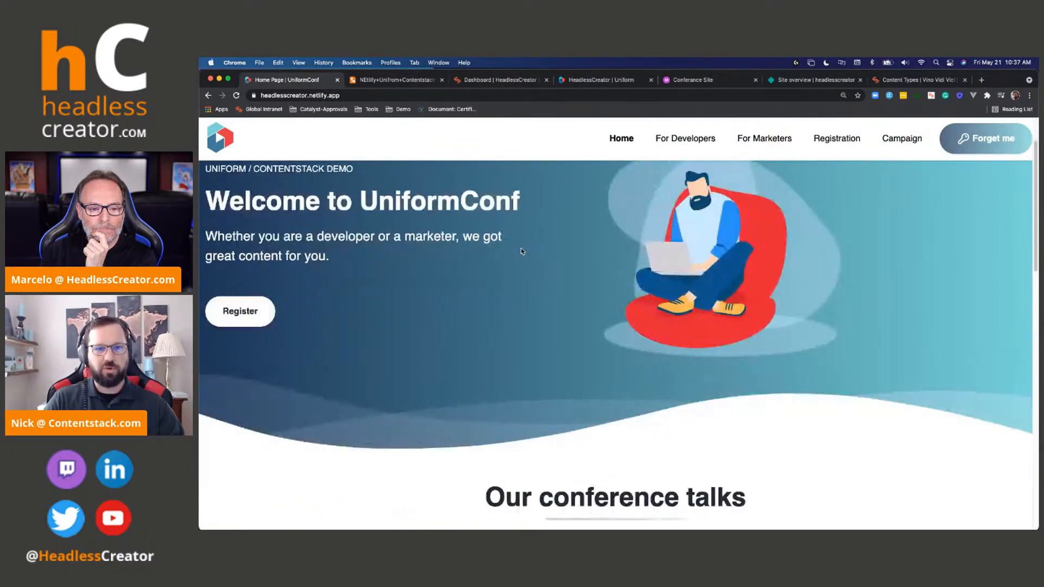
scroll(522, 251, down, 5)
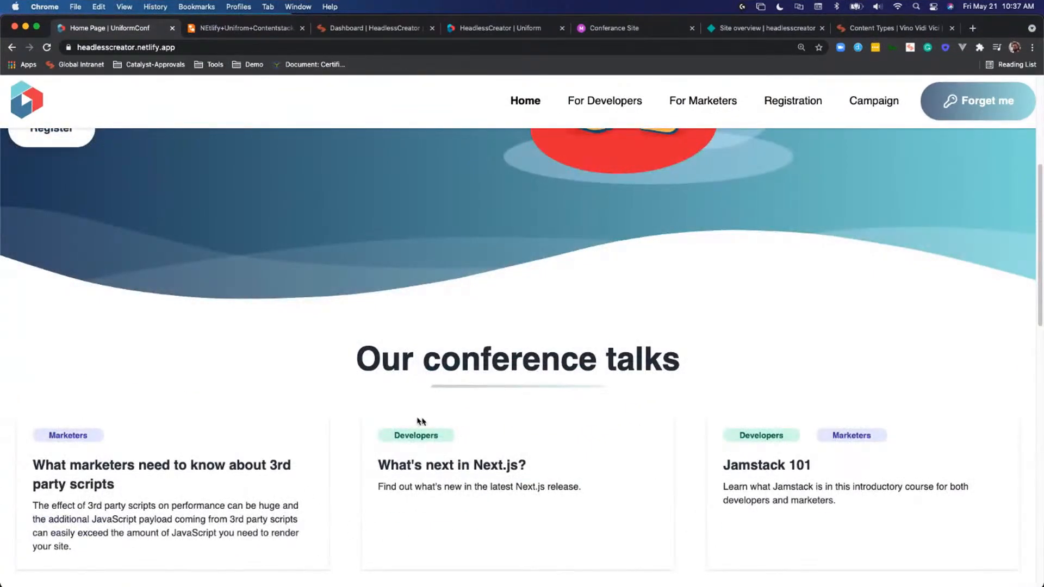
scroll(419, 422, down, 5)
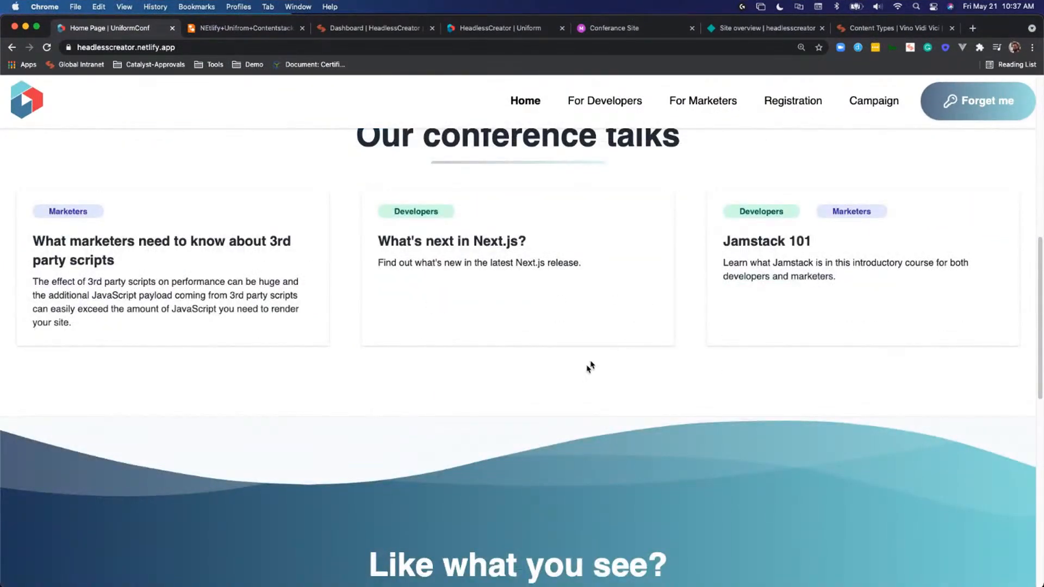
scroll(587, 367, down, 5)
scroll(586, 367, up, 12)
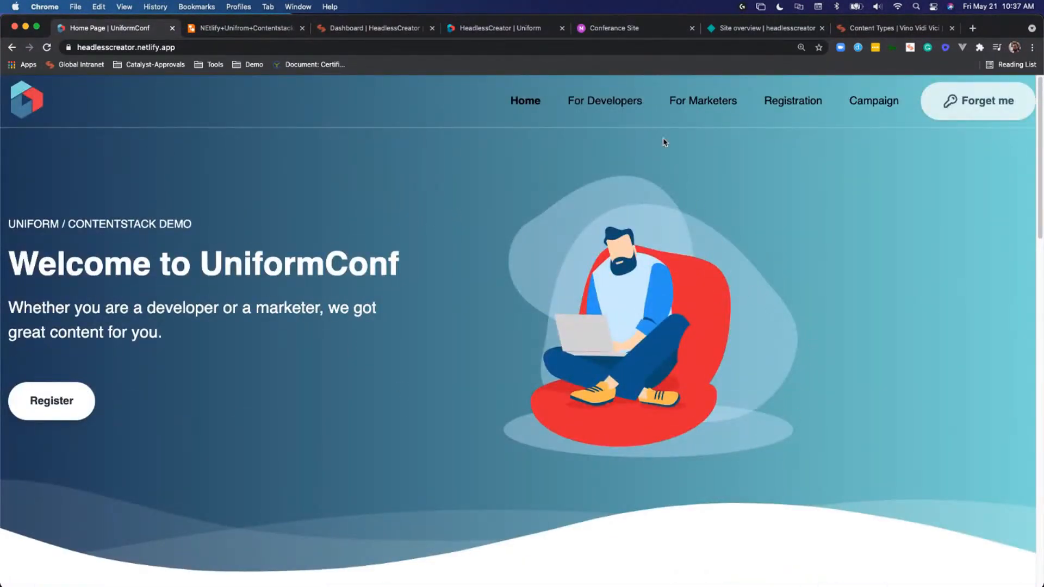
- Visit the For Developers page, then return to the home page and examine its personalized hero and talks
click(622, 105)
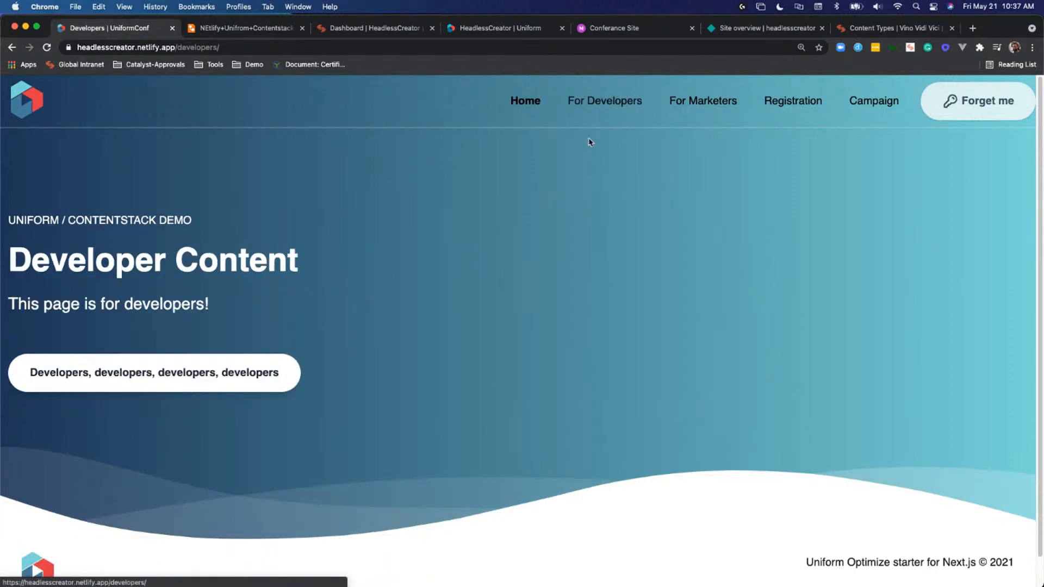
click(525, 107)
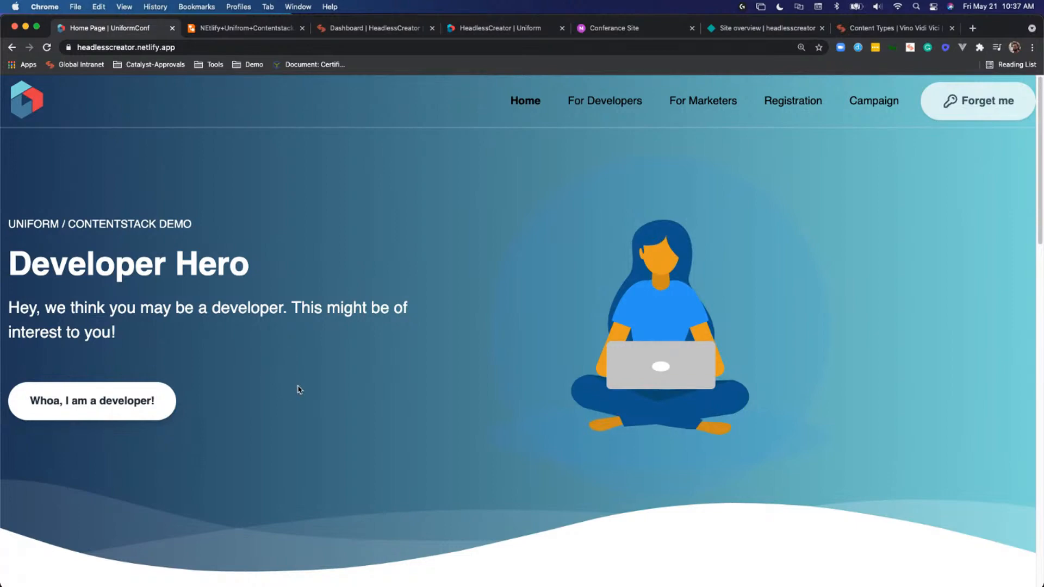
scroll(298, 389, down, 4)
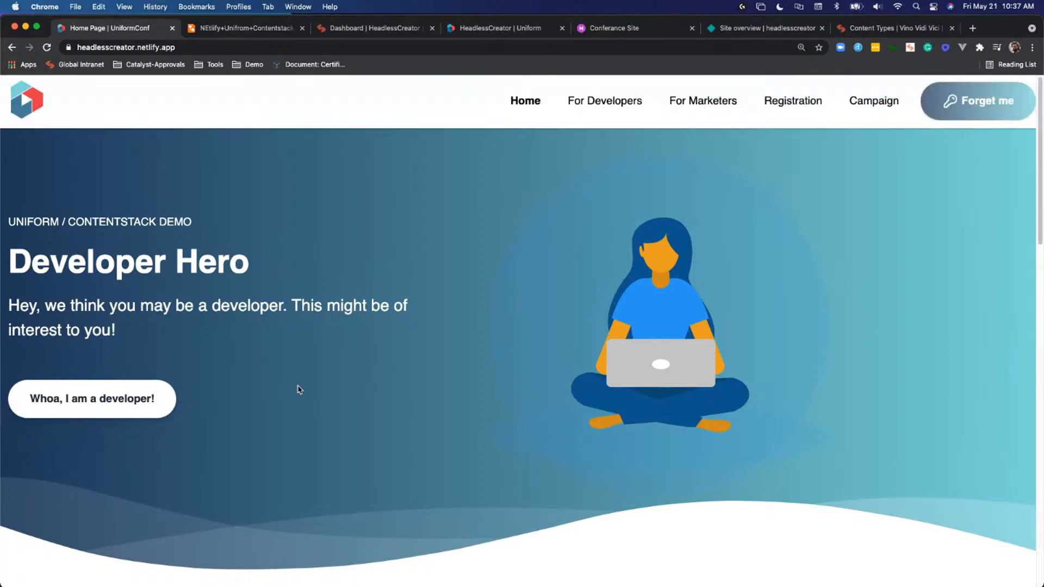
scroll(298, 390, down, 2)
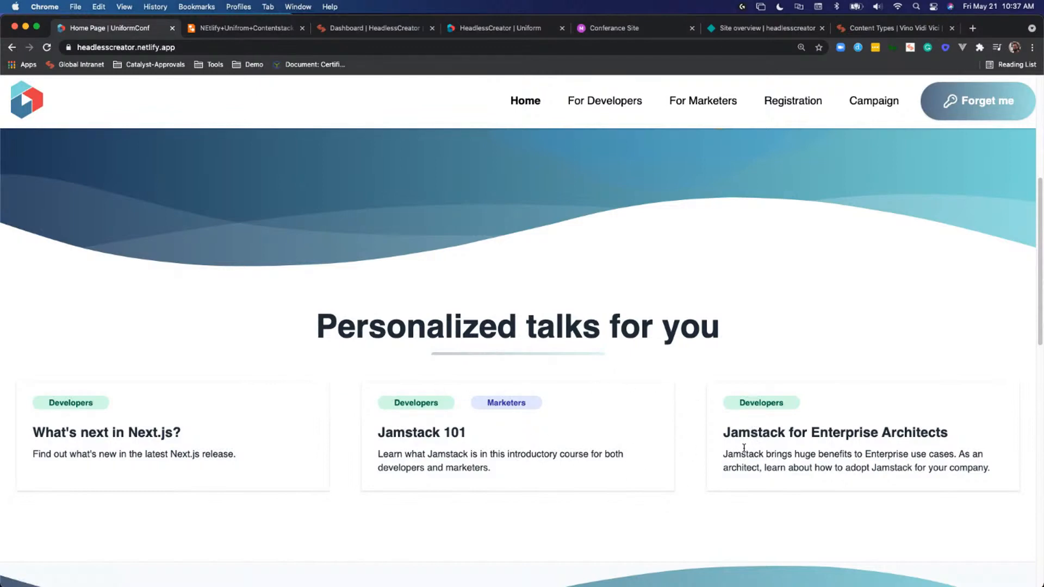
scroll(544, 431, up, 1)
scroll(544, 431, up, 1)
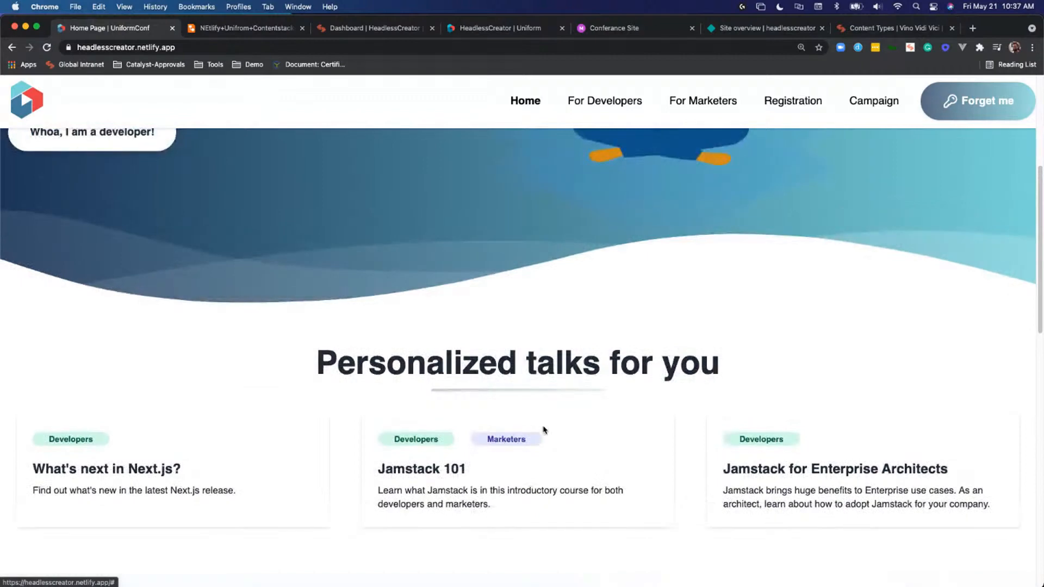
- Visit the For Marketers page twice, returning to the home page each time to check its personalized hero
click(684, 114)
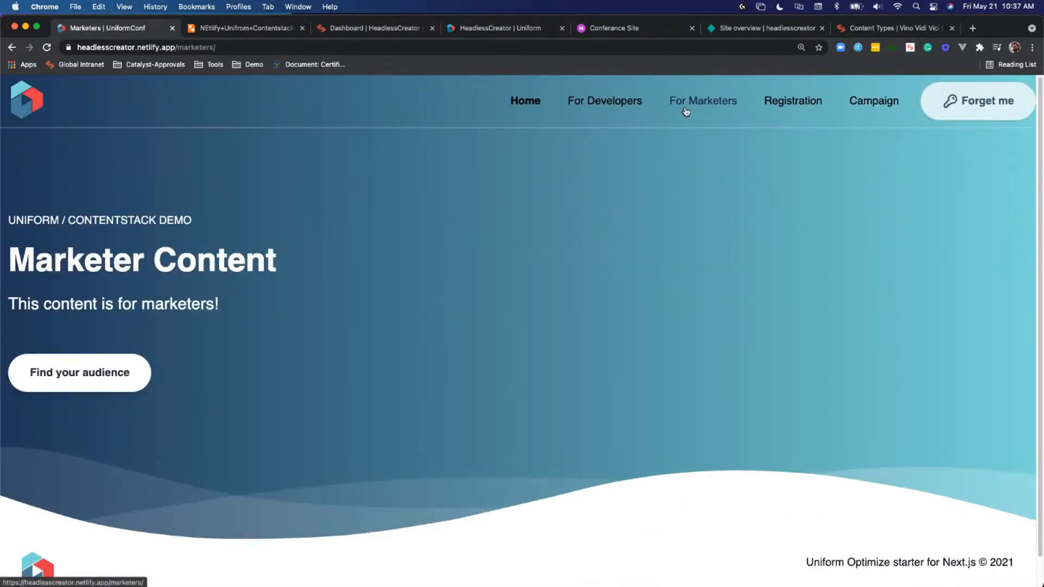
click(81, 369)
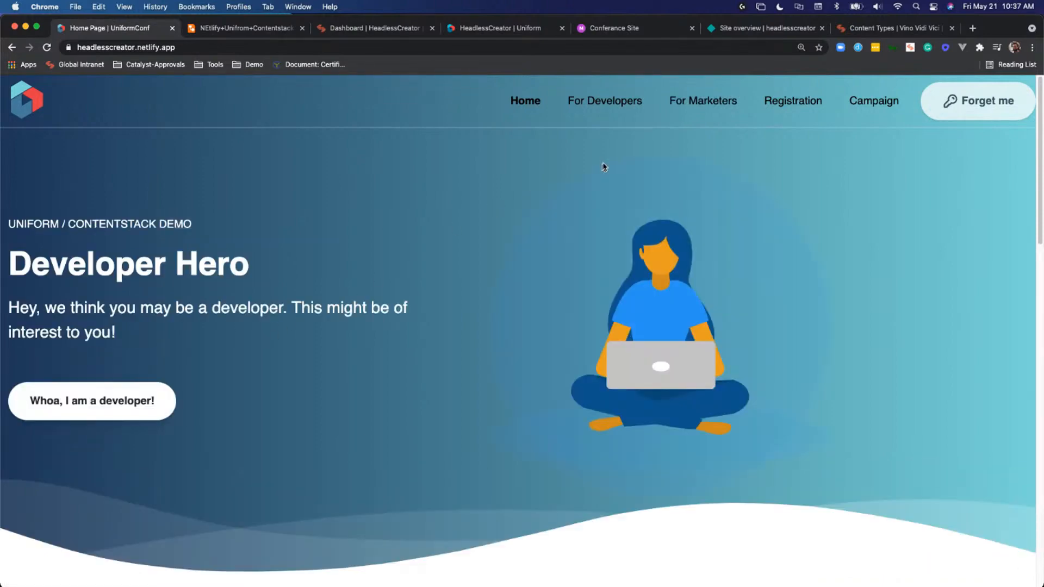
click(682, 107)
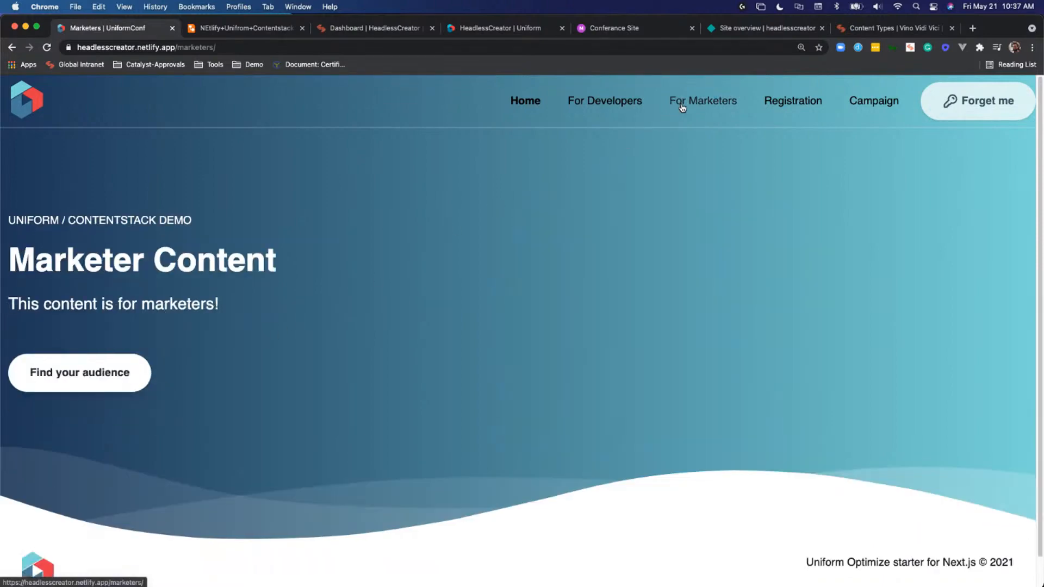
click(527, 102)
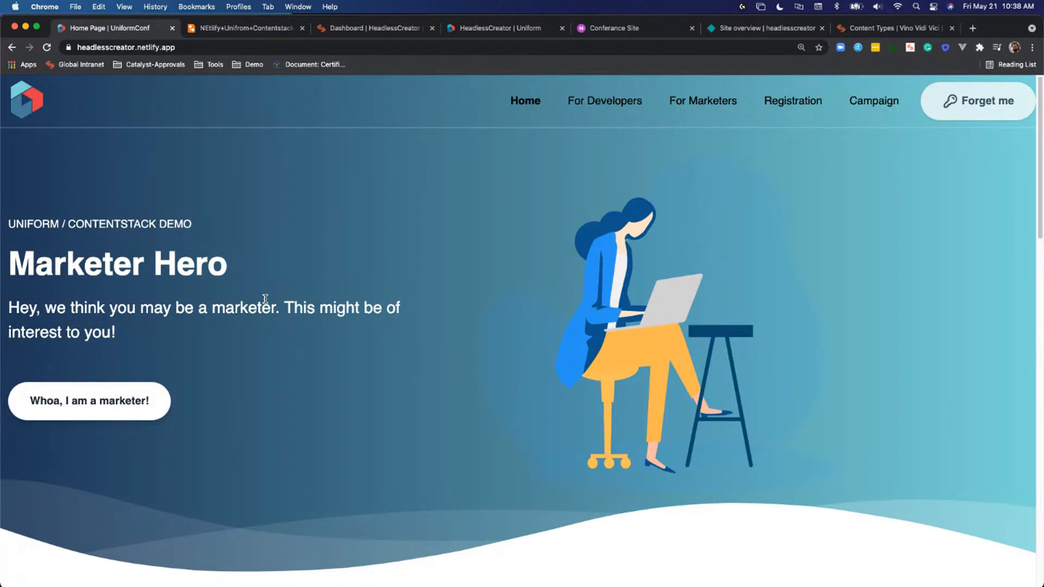
- Open the browser's developer console and inspect the scoring object of the latest UniformTracker broadcast, then collapse it
right_click(819, 308)
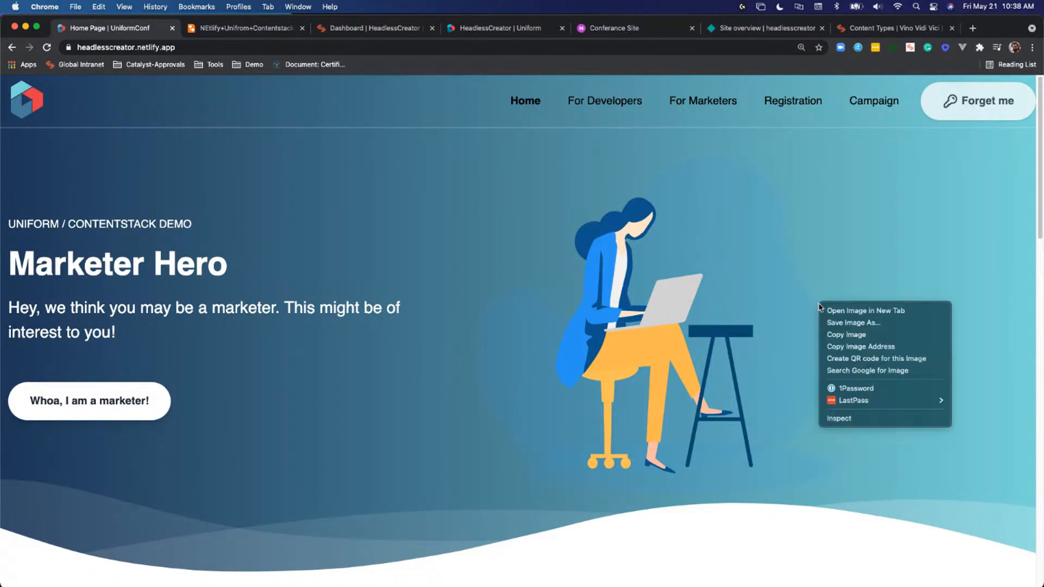
click(839, 418)
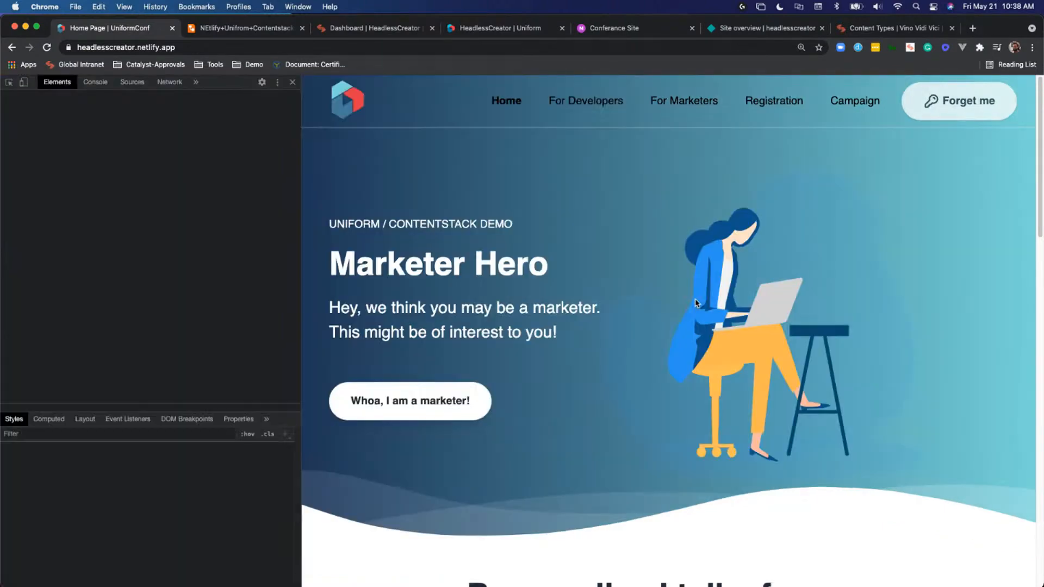
click(91, 83)
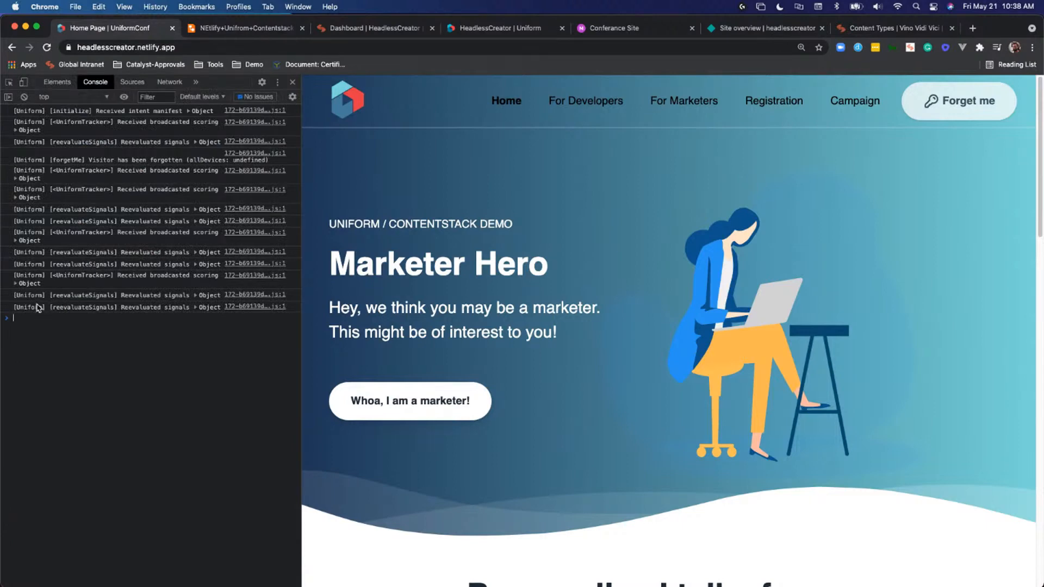
click(16, 284)
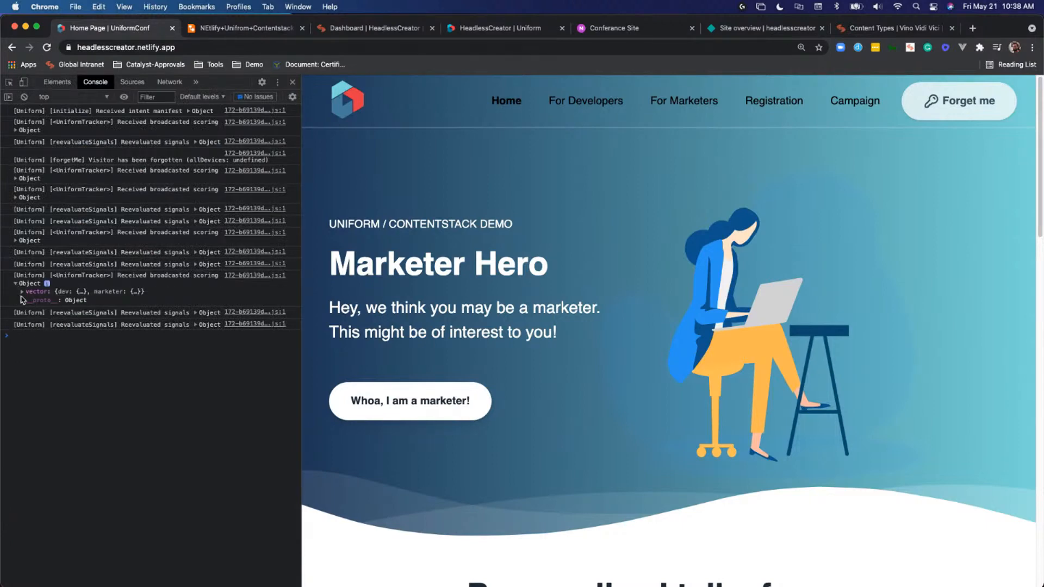
click(17, 285)
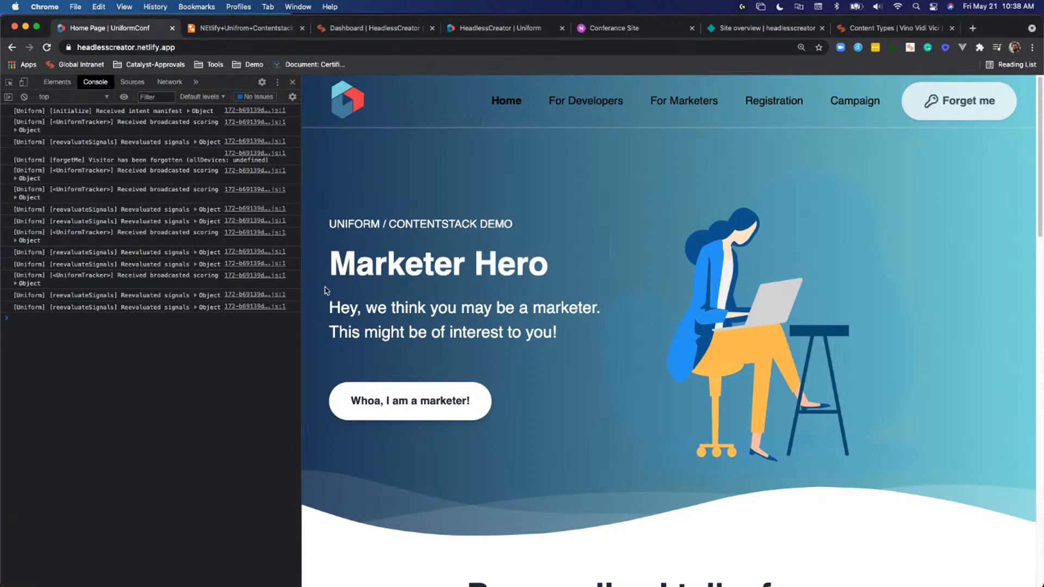
- Visit the For Developers page, inspect the dev and marketer scores in the latest reevaluated signals, and return home
click(596, 104)
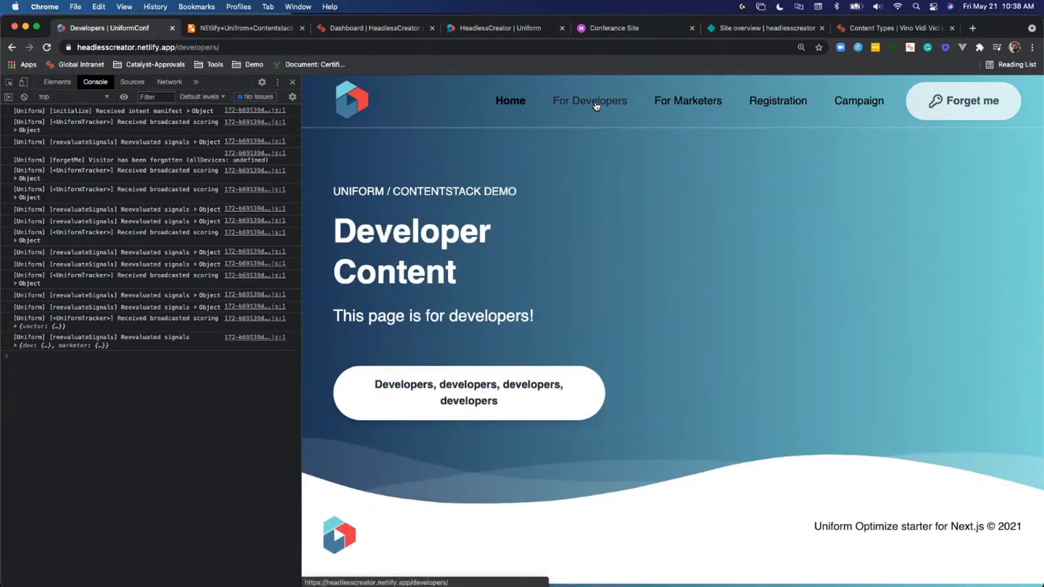
click(16, 346)
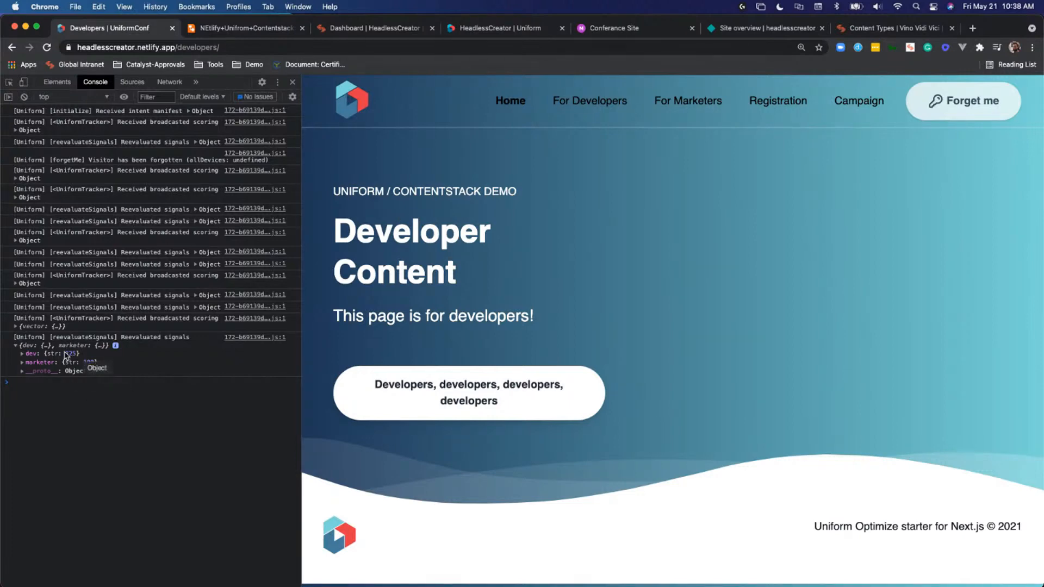
click(511, 109)
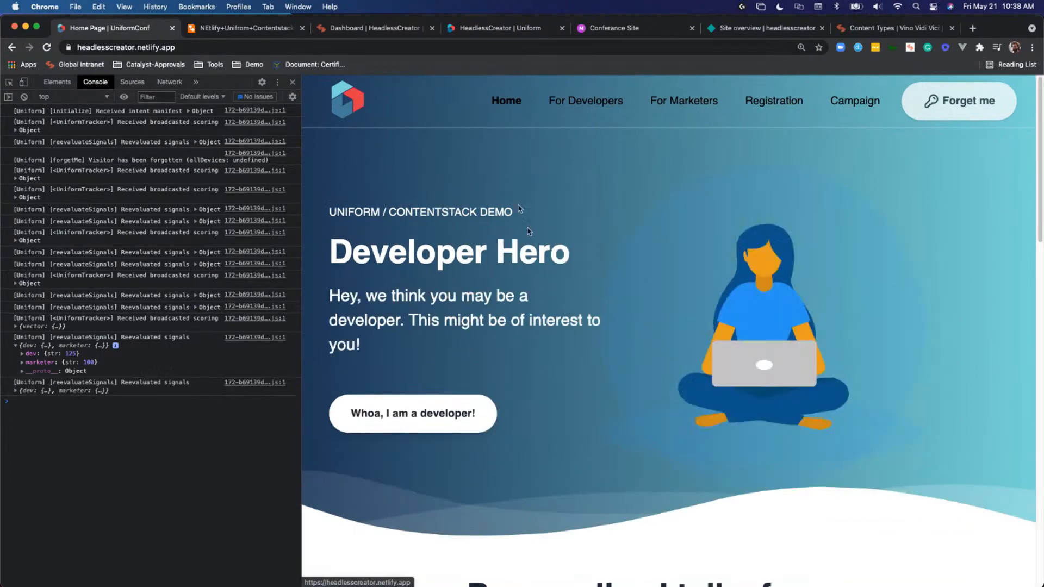
- Review the personalized talks on the home page and close the developer tools
scroll(540, 258, down, 3)
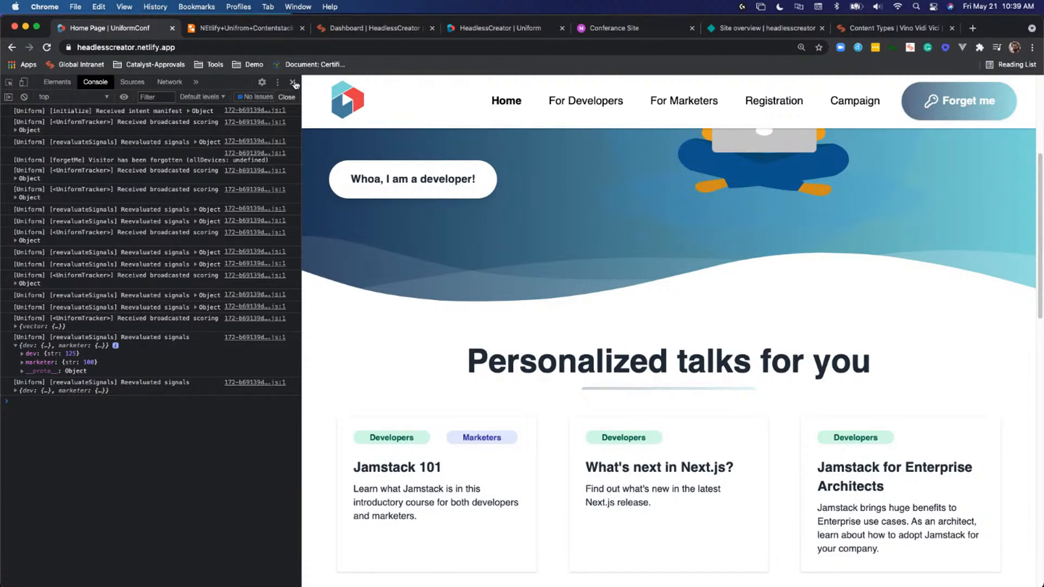
click(293, 83)
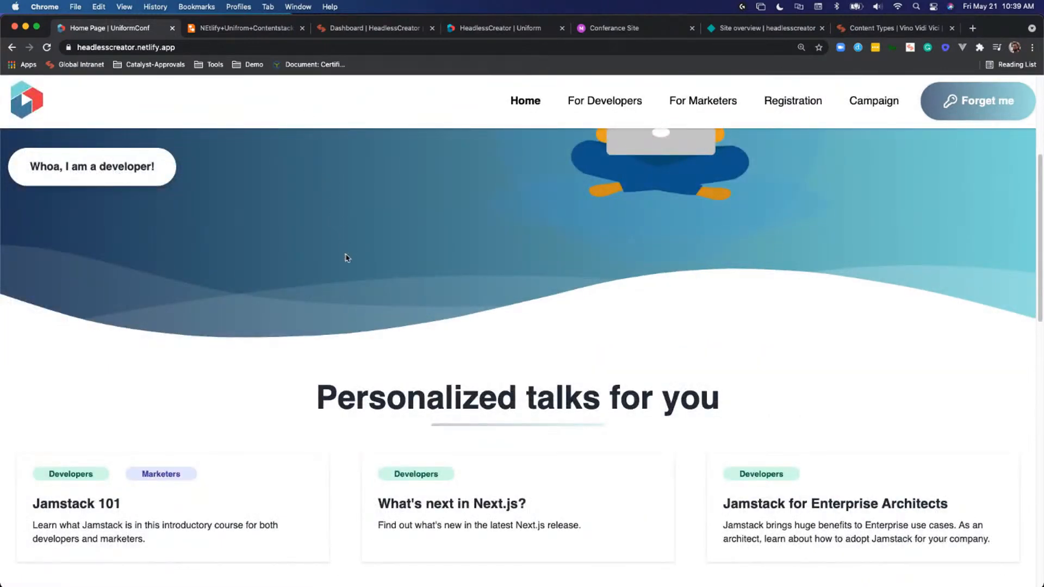
scroll(345, 256, up, 5)
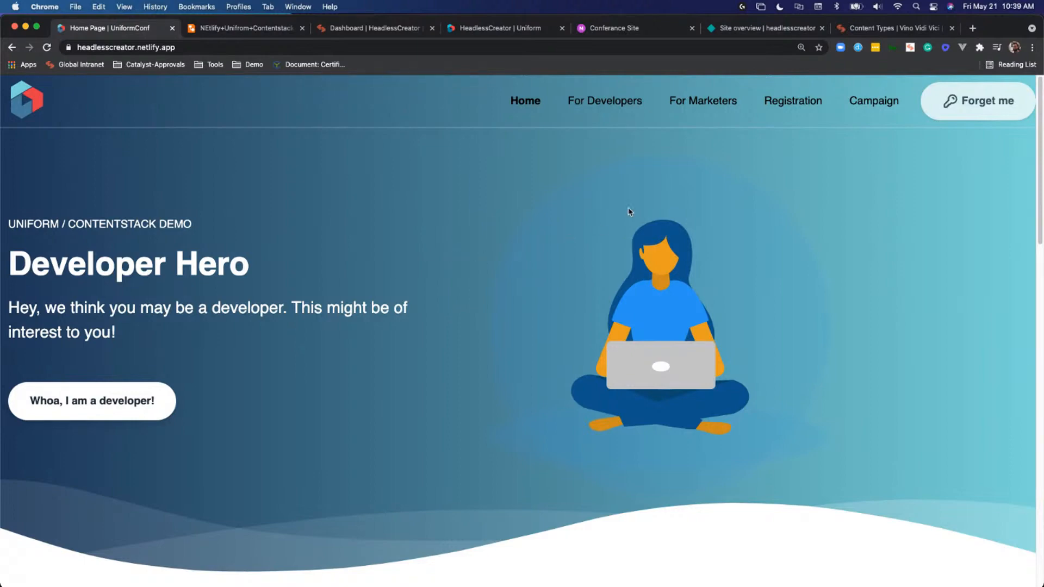
- View the conference Registration page and return to the home page
click(793, 104)
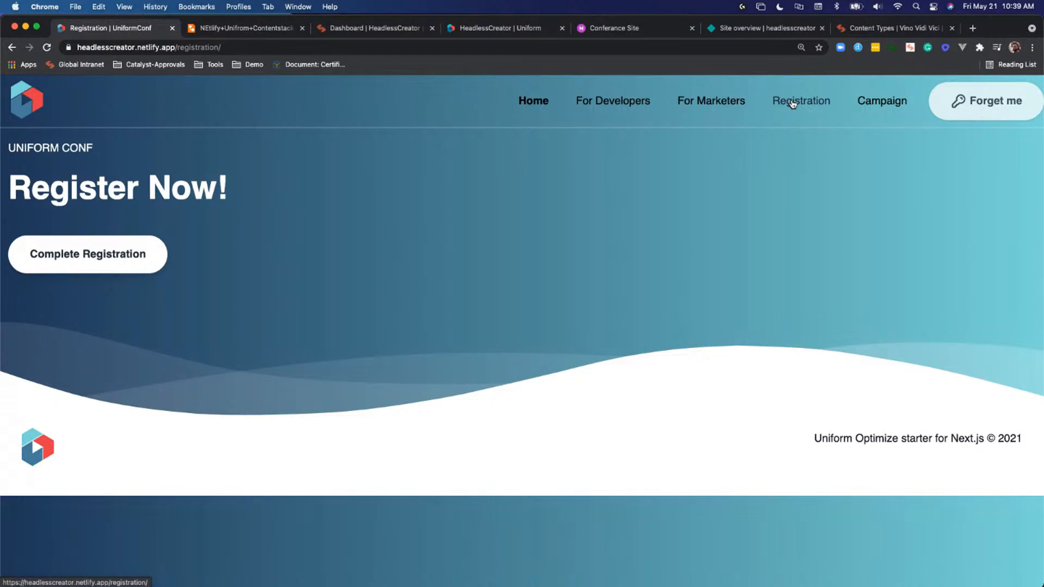
click(541, 103)
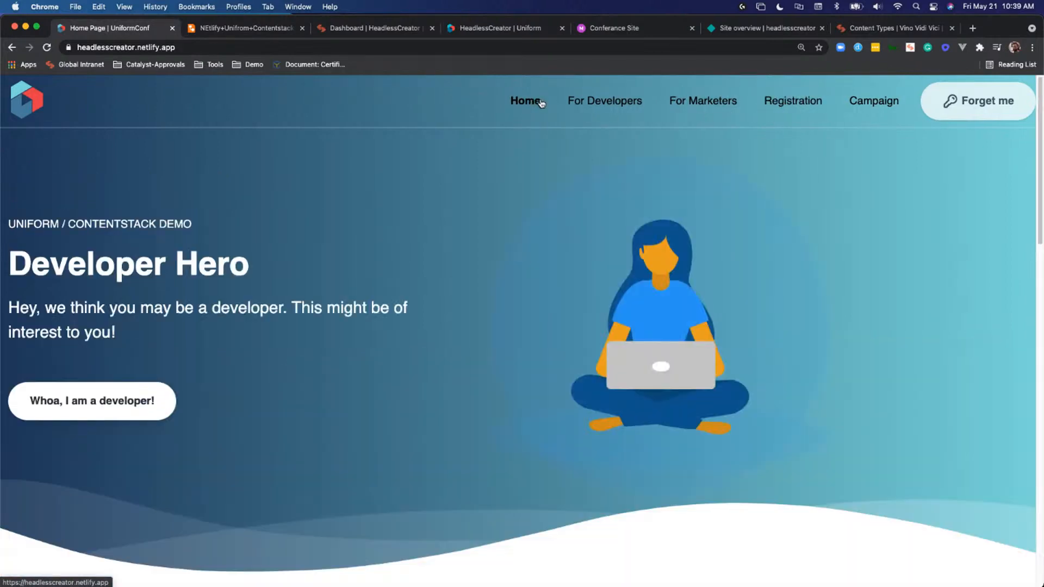
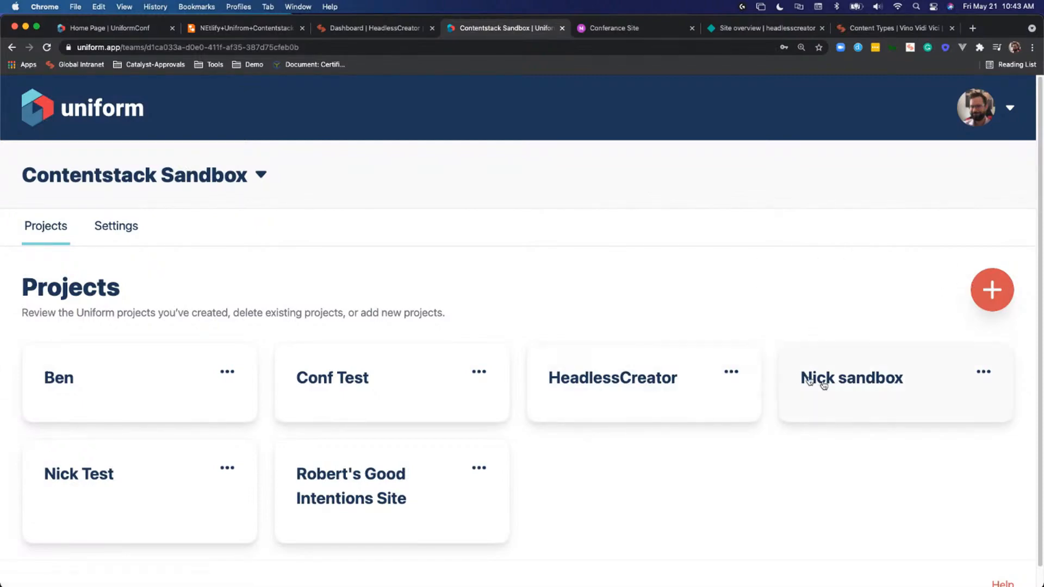
- Start a new project named HC2 with the recommended starter Jamstack deployment option
click(991, 292)
scroll(888, 282, down, 3)
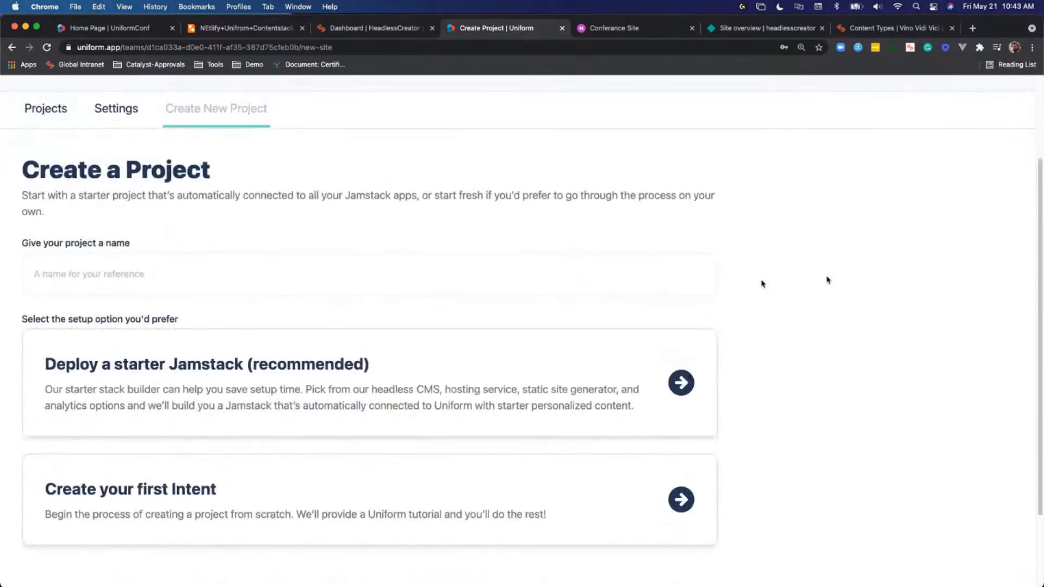
click(519, 280)
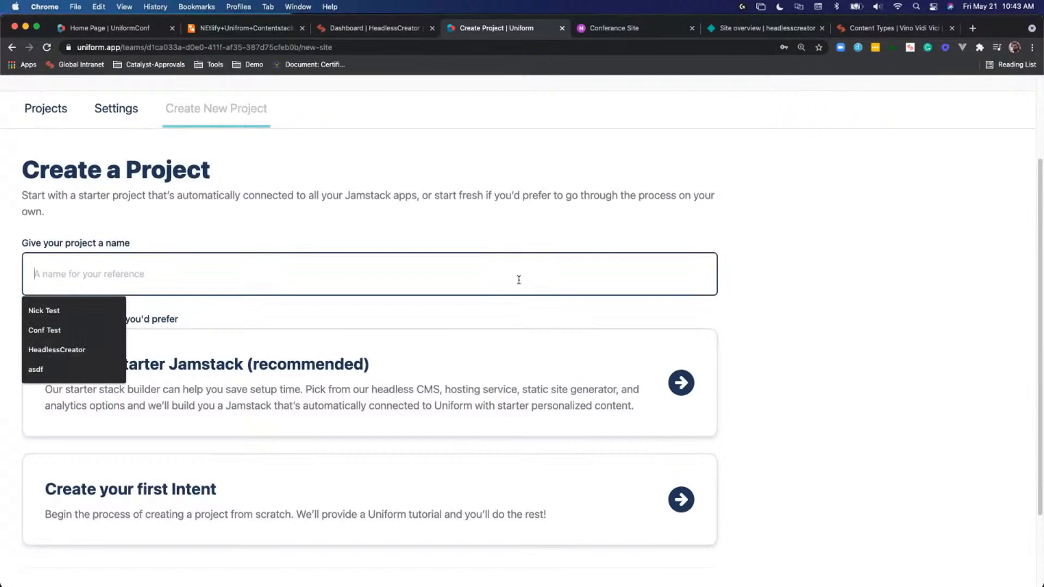
text(HC2)
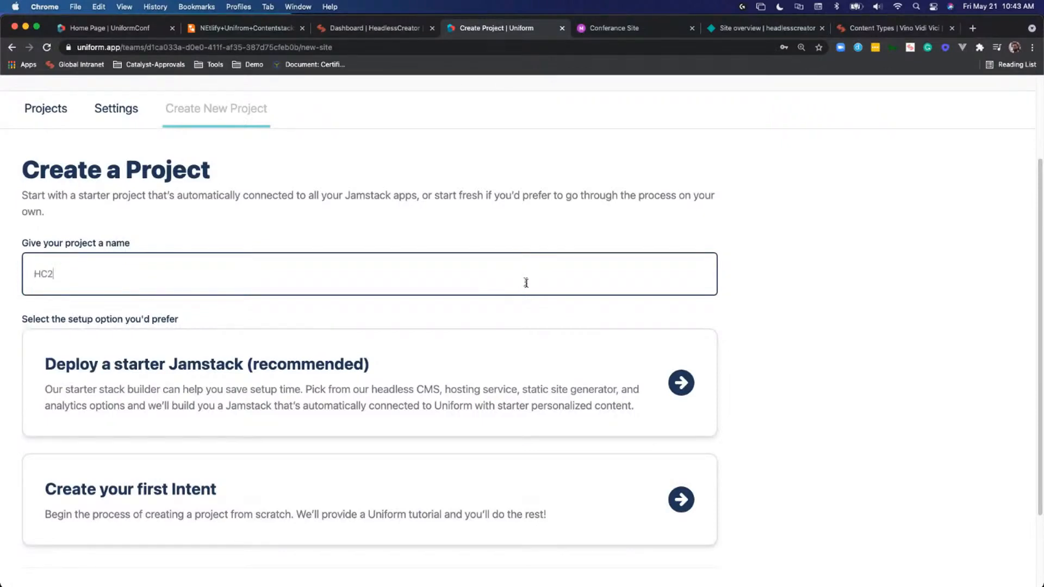
scroll(525, 280, down, 2)
click(519, 315)
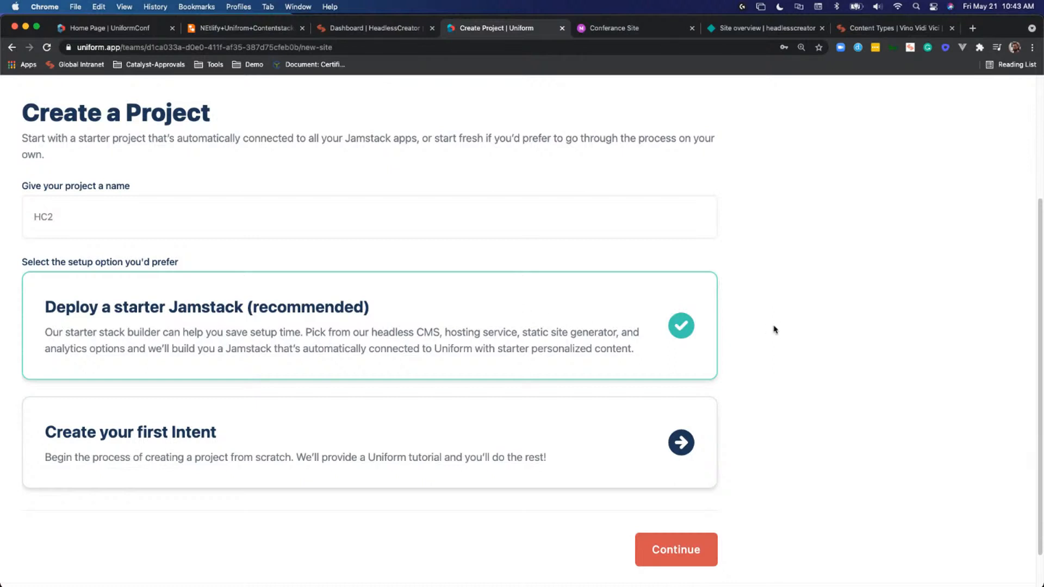
scroll(761, 328, down, 2)
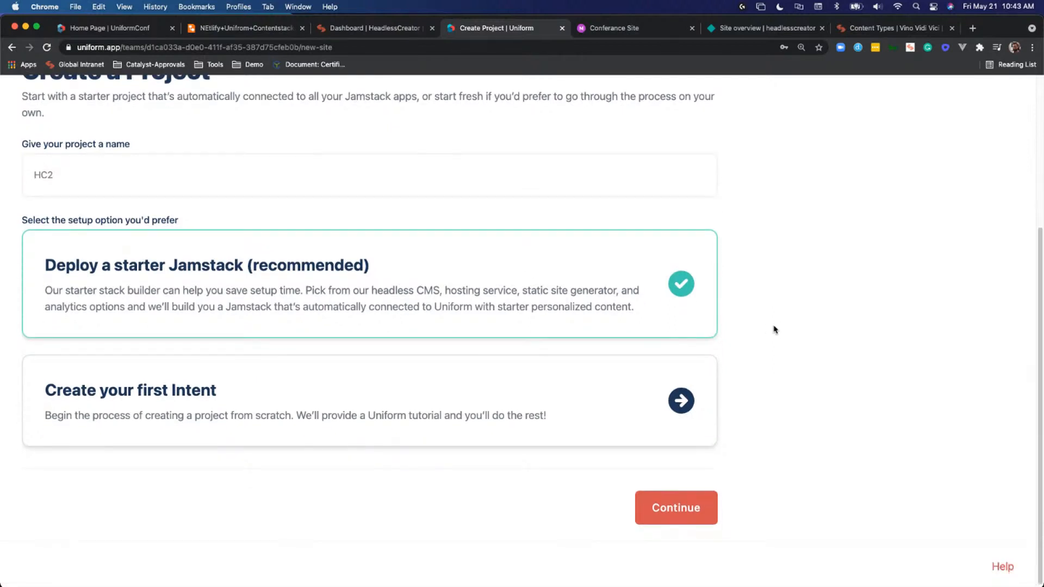
click(677, 507)
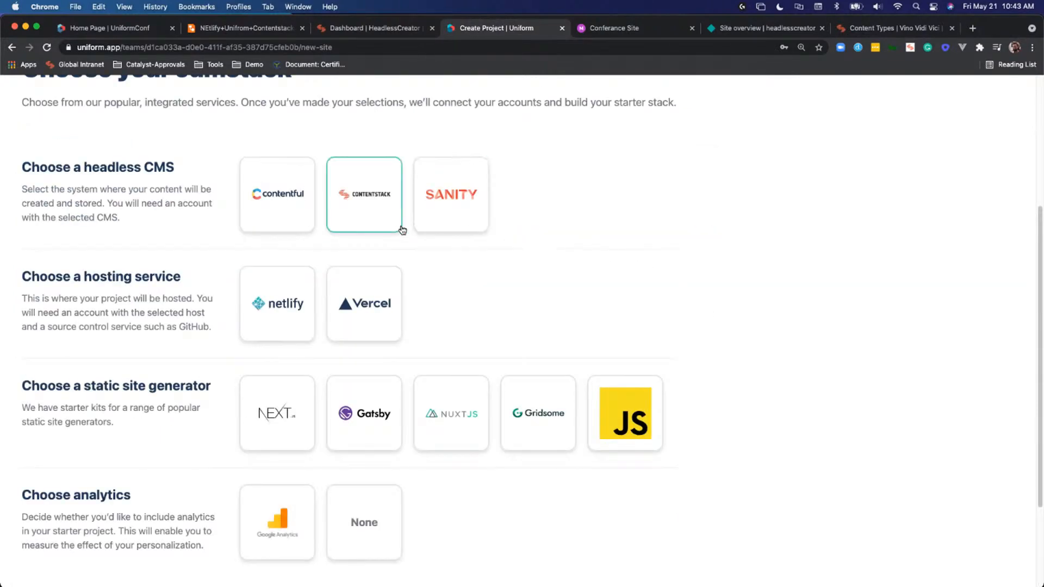
- Choose Contentstack as headless CMS, Netlify as hosting, Next.js as static site generator and no analytics, and continue
click(371, 195)
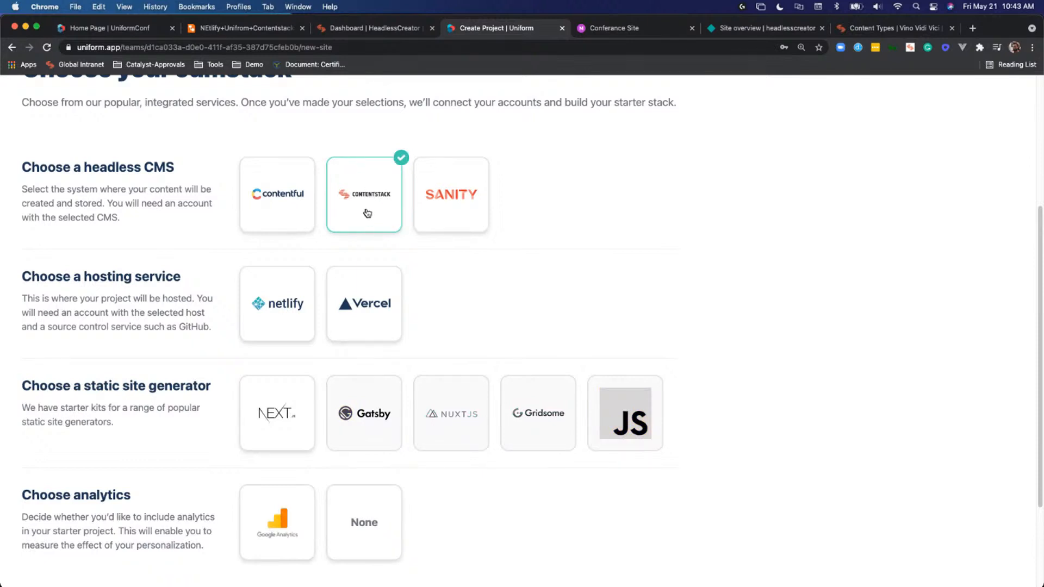
click(290, 305)
click(279, 402)
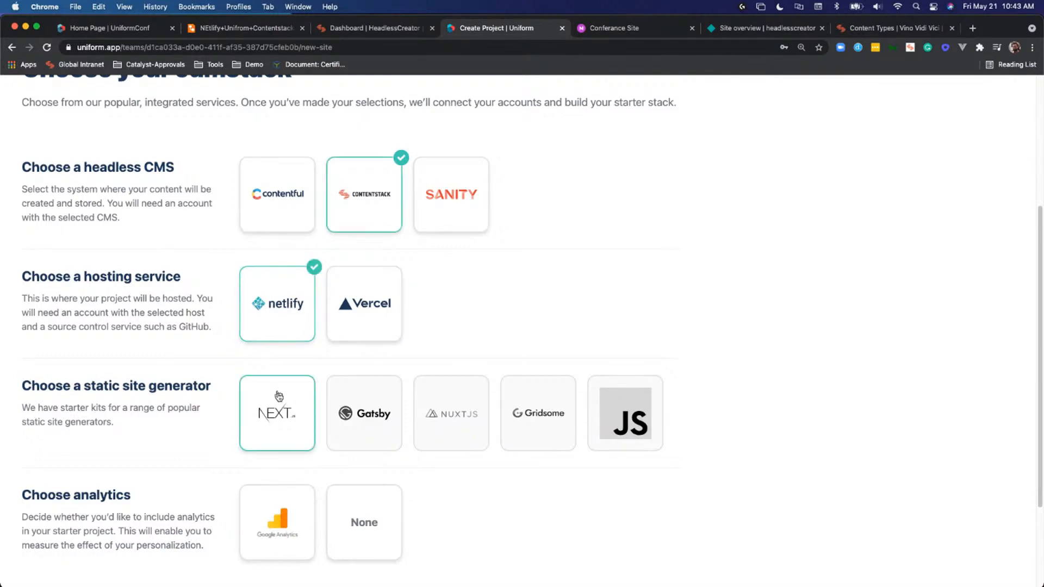
click(365, 513)
scroll(492, 491, down, 3)
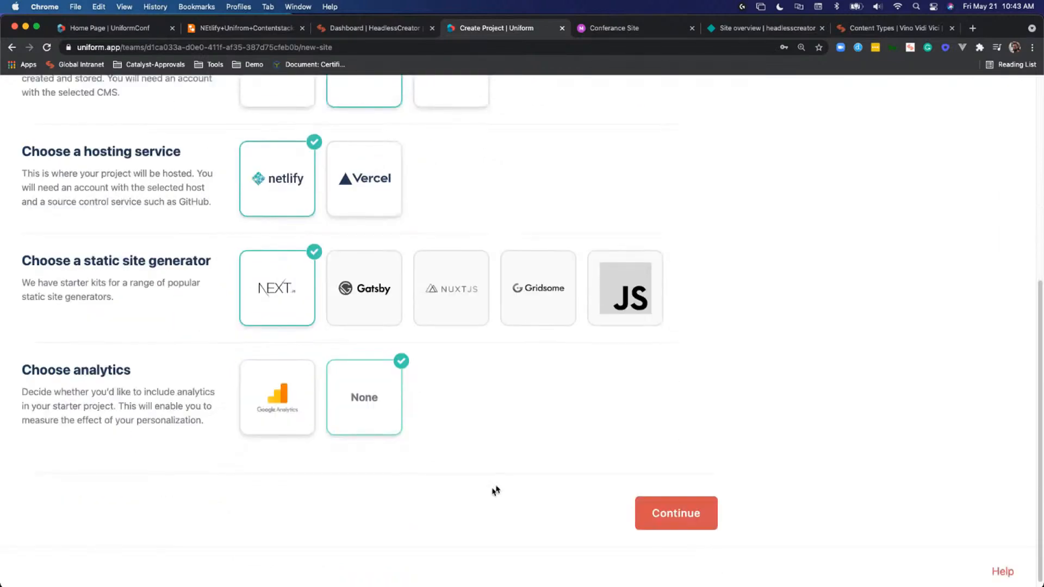
click(658, 514)
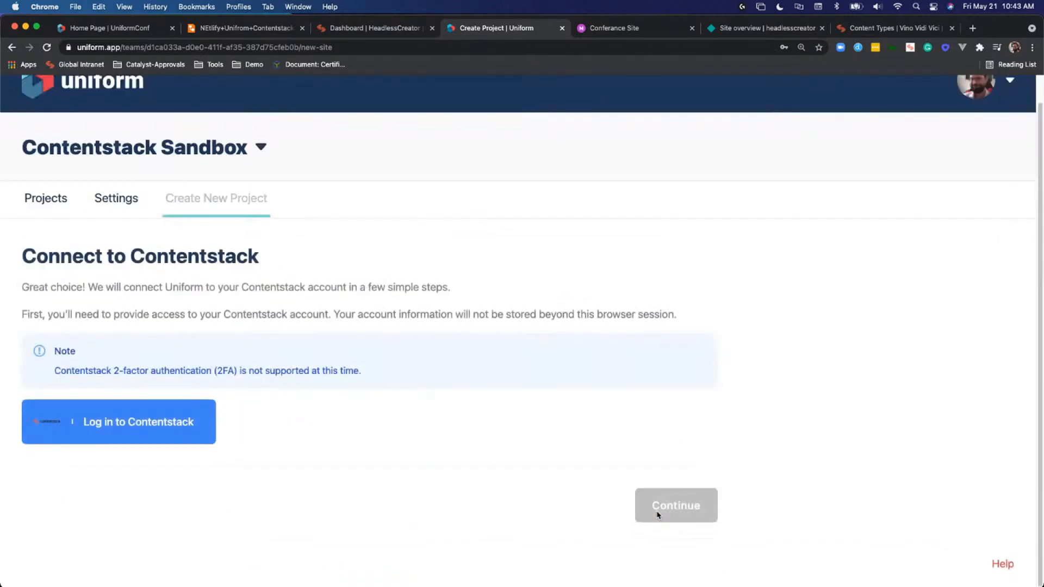
- Log in to Contentstack with the prefilled credentials and select the signed-in user's own employee organization
click(200, 423)
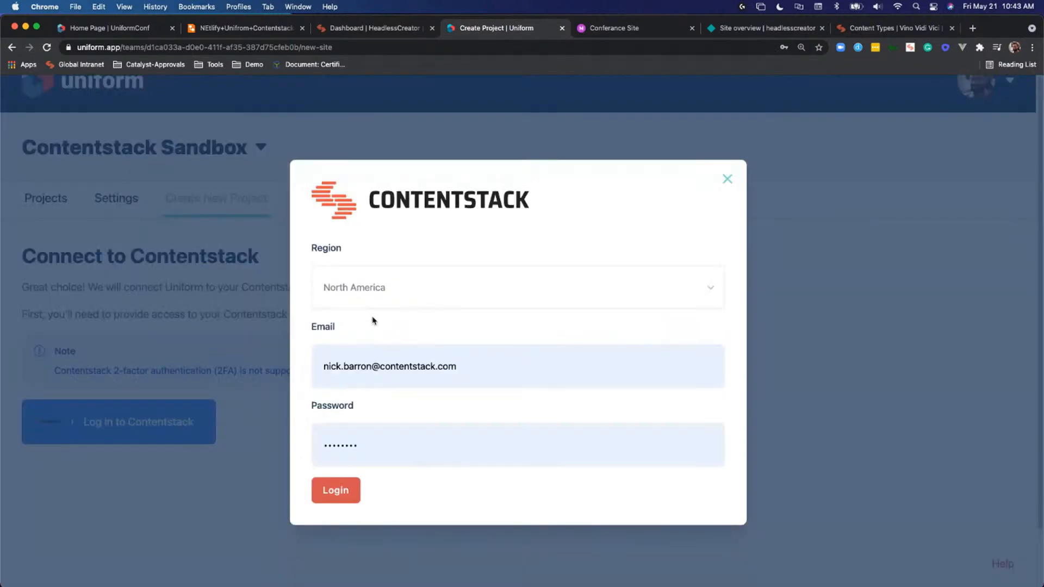
click(347, 490)
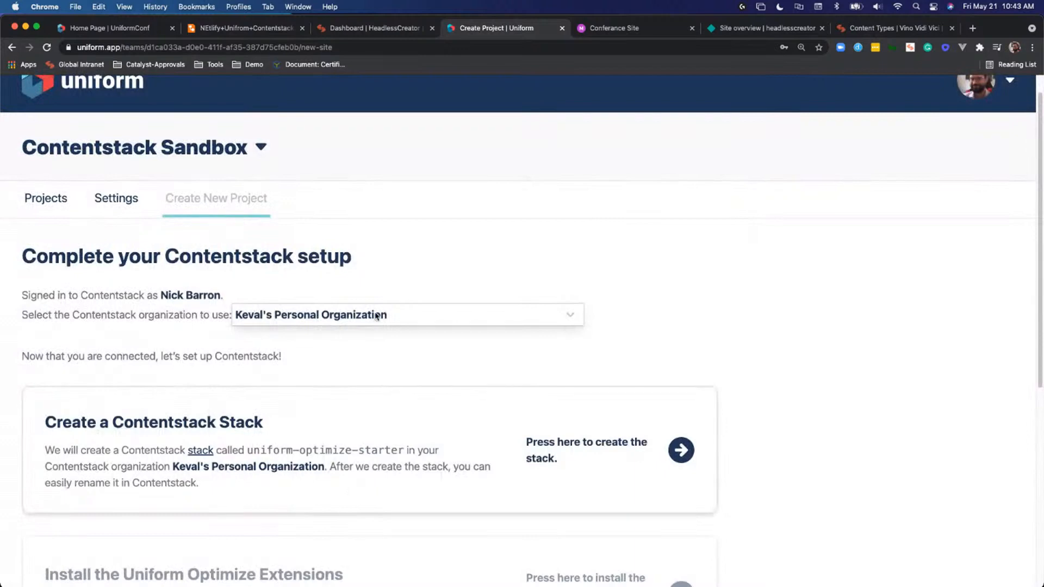
click(377, 316)
click(376, 316)
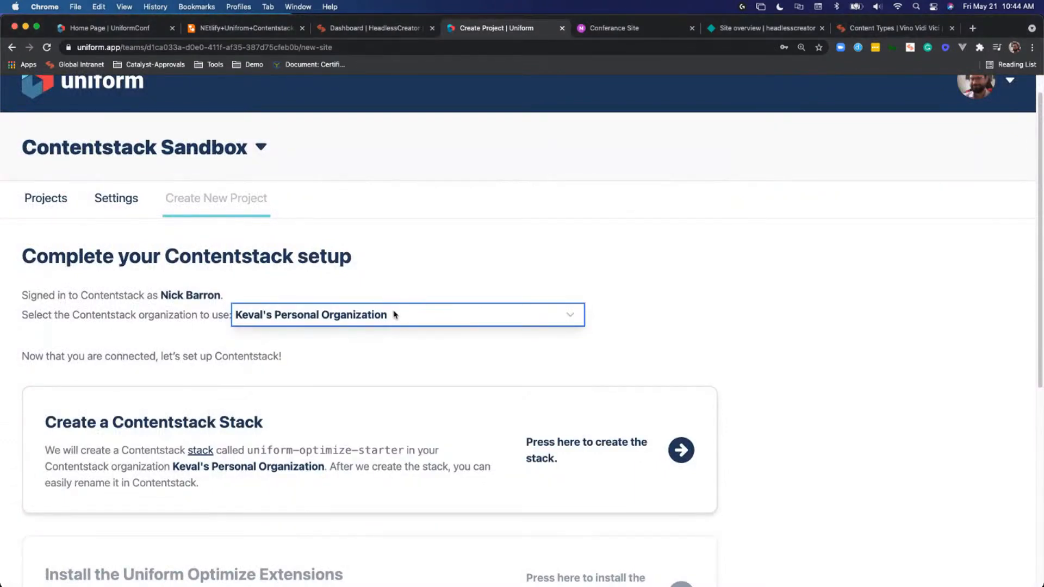
click(395, 315)
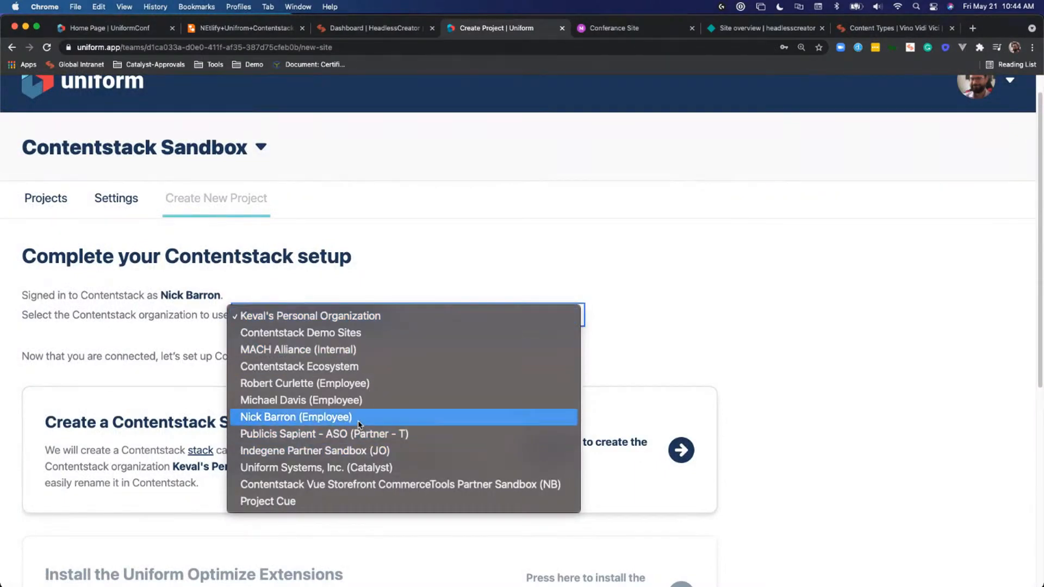
click(359, 417)
- Create the Contentstack stack with the Uniform Optimize extensions and starter content installed, and continue to the deployment stage
scroll(394, 380, down, 3)
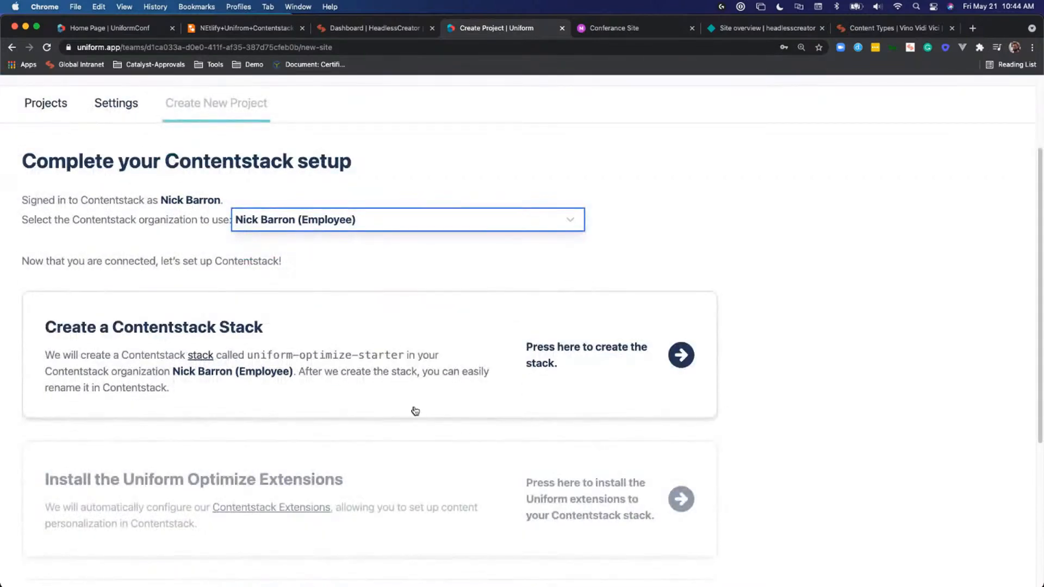
click(566, 350)
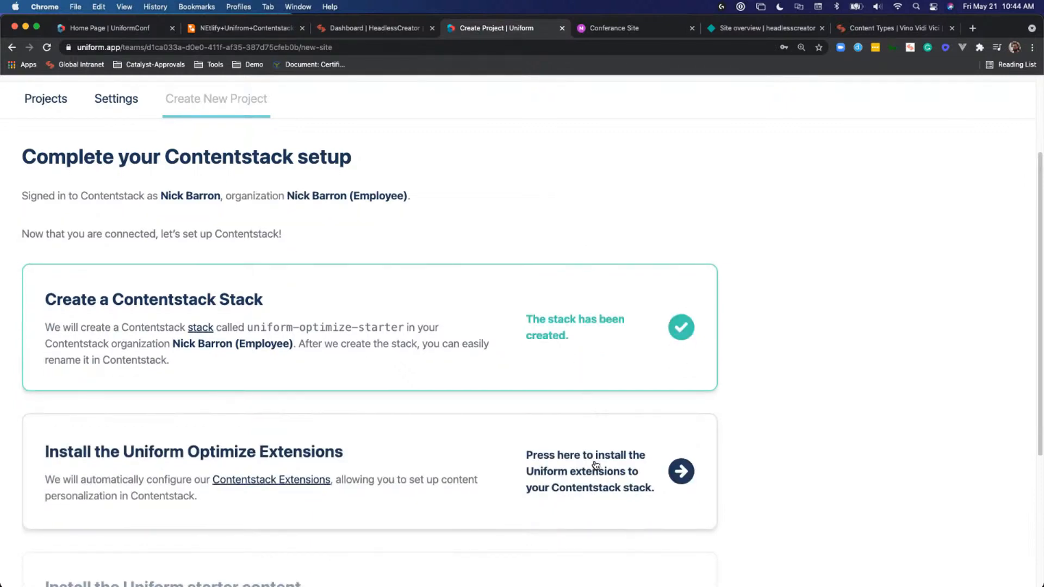
click(597, 465)
scroll(597, 461, down, 4)
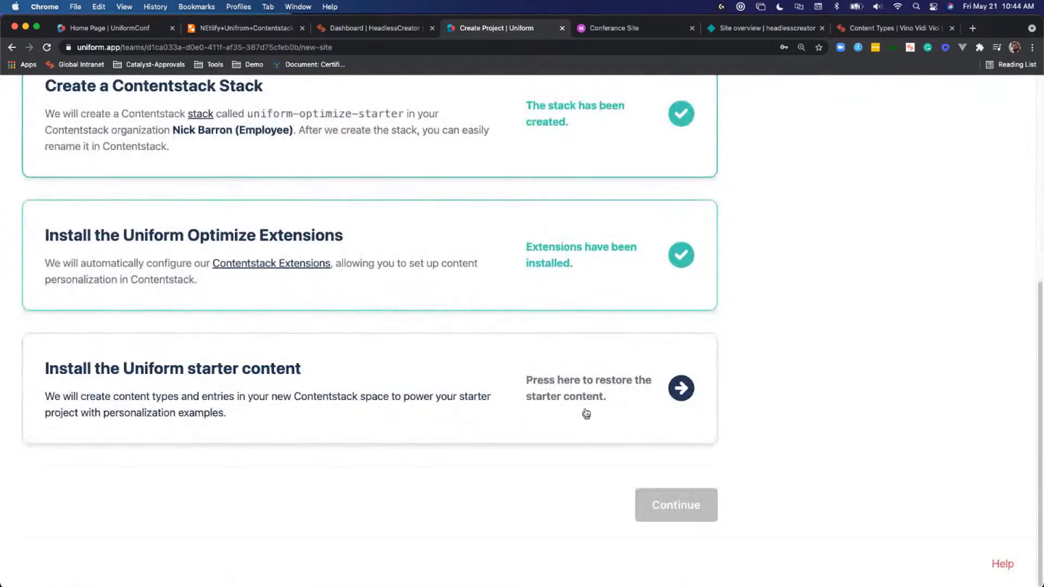
click(584, 402)
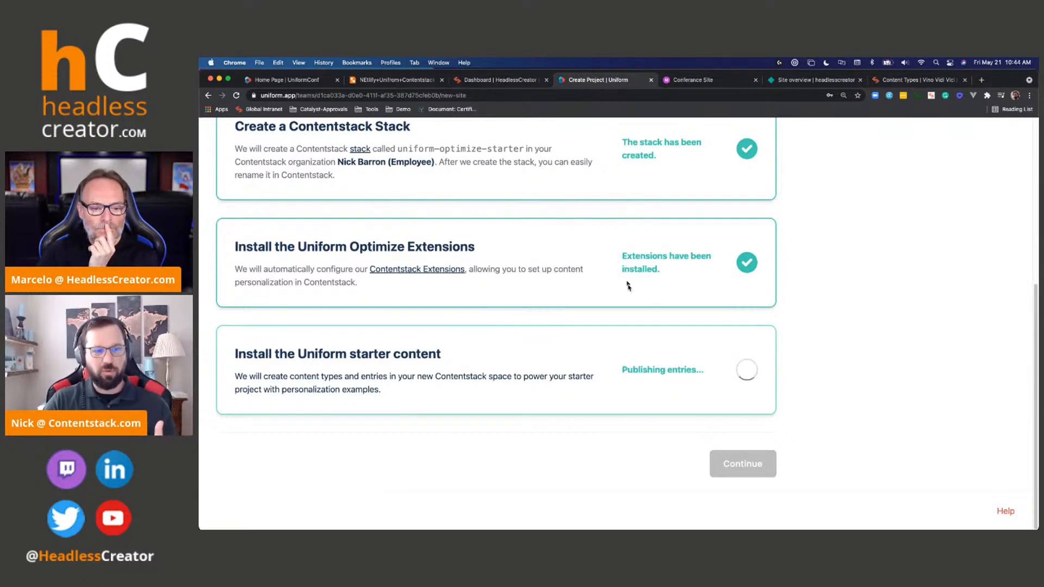
click(742, 464)
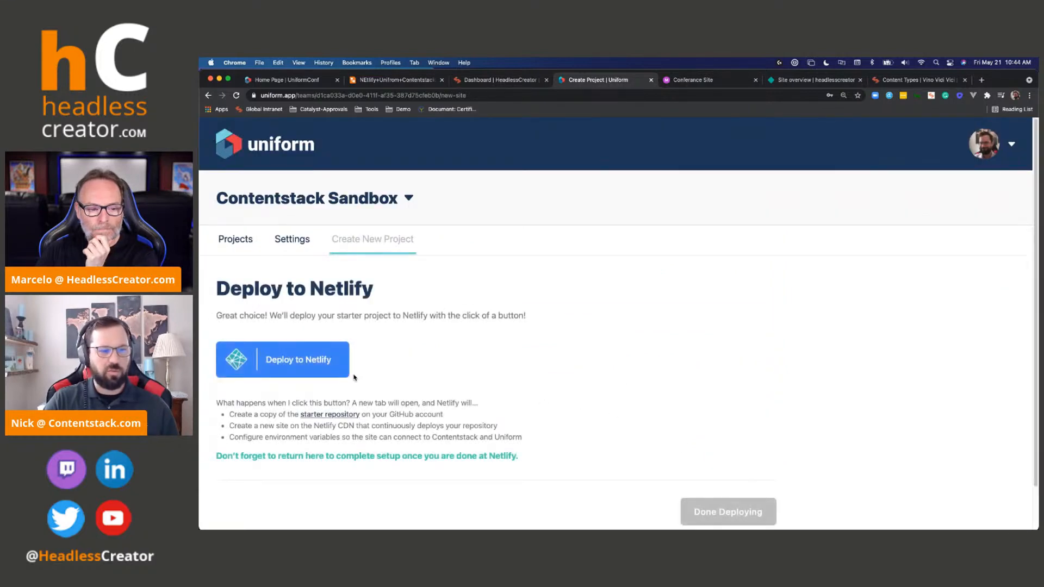
- Start the project's deployment to Netlify and connect Netlify to GitHub
scroll(327, 359, down, 1)
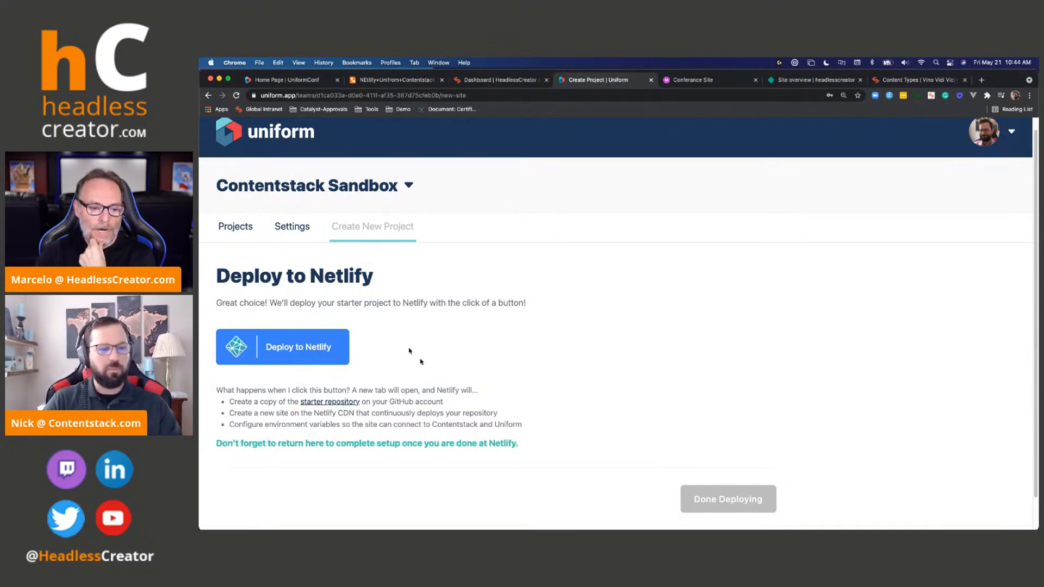
click(330, 345)
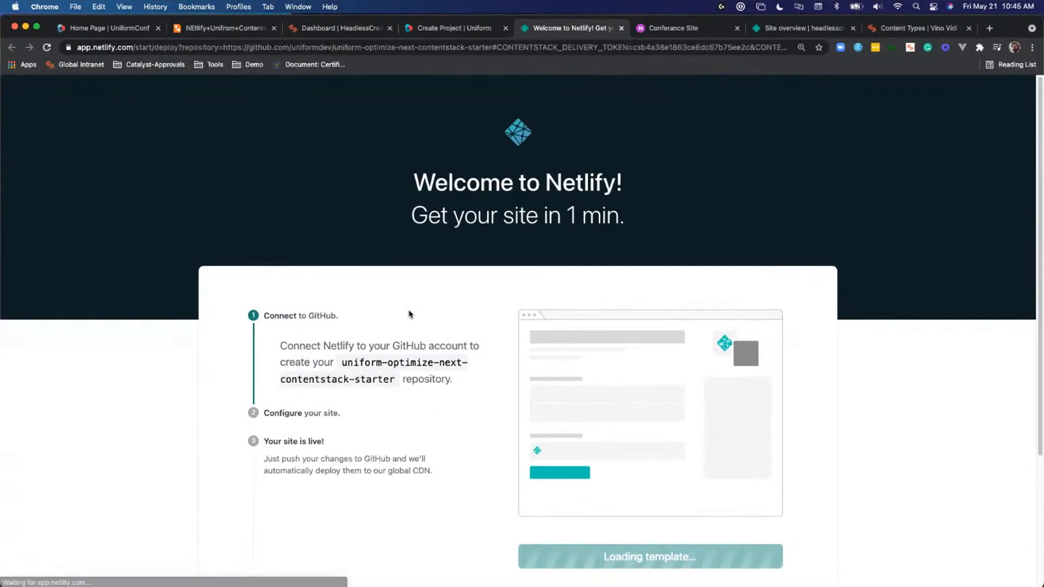
scroll(409, 314, down, 2)
scroll(409, 311, down, 2)
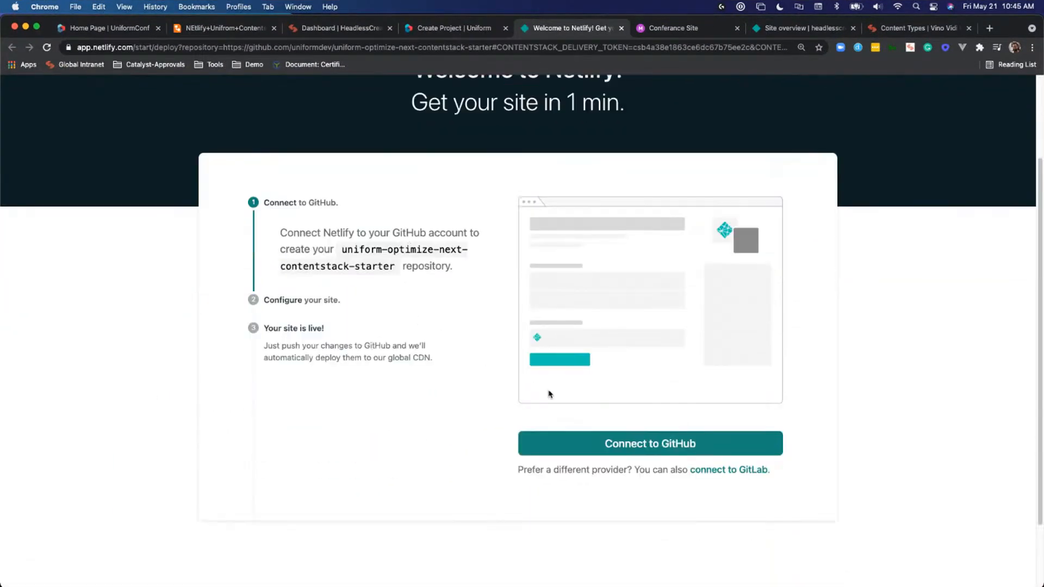
click(615, 443)
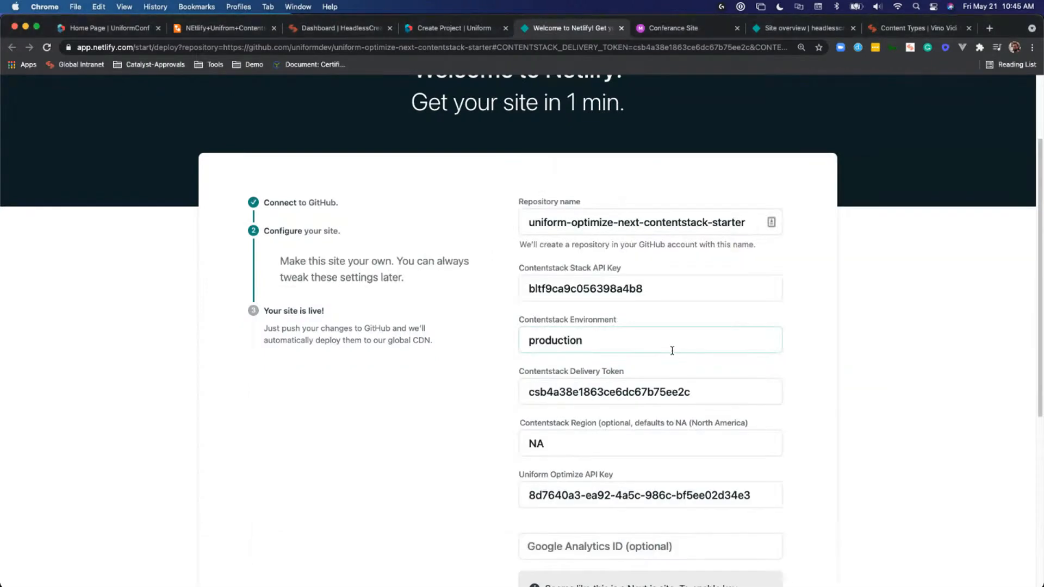
- Name the repository HC2, save and deploy the site, and close the new site's overview page
click(620, 218)
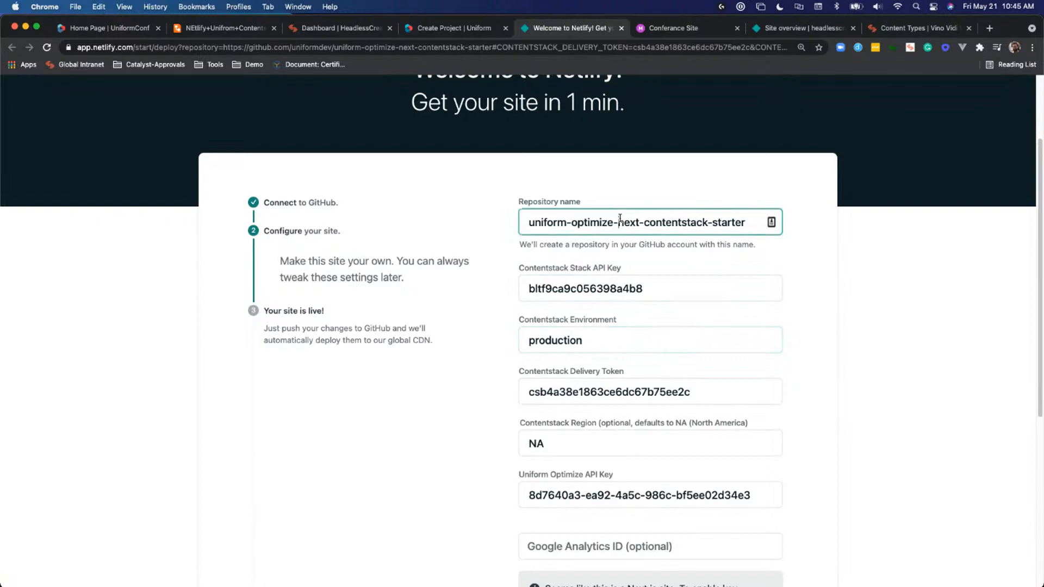
key(super+a)
text(HC2)
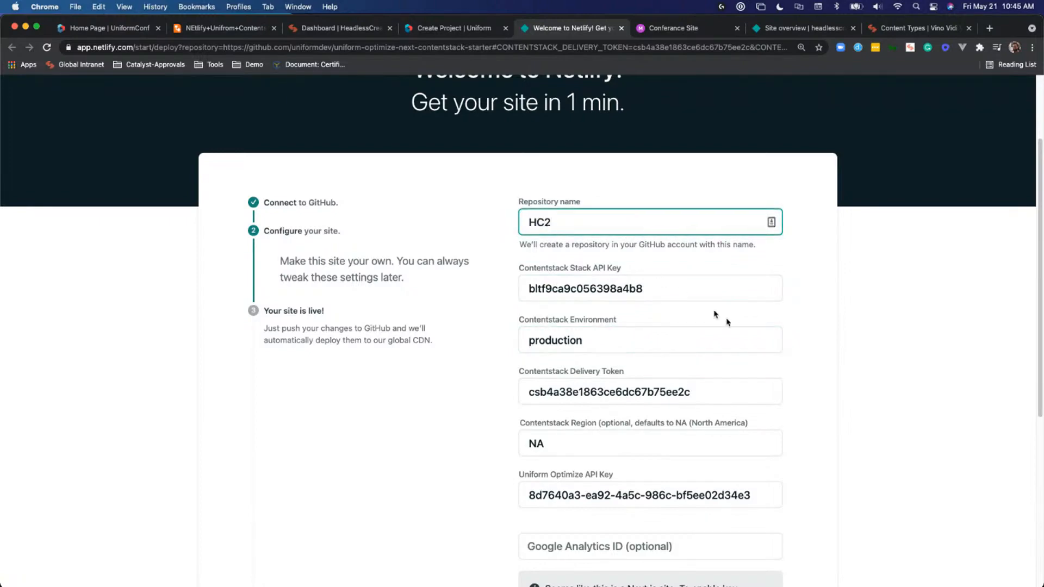
scroll(727, 322, down, 3)
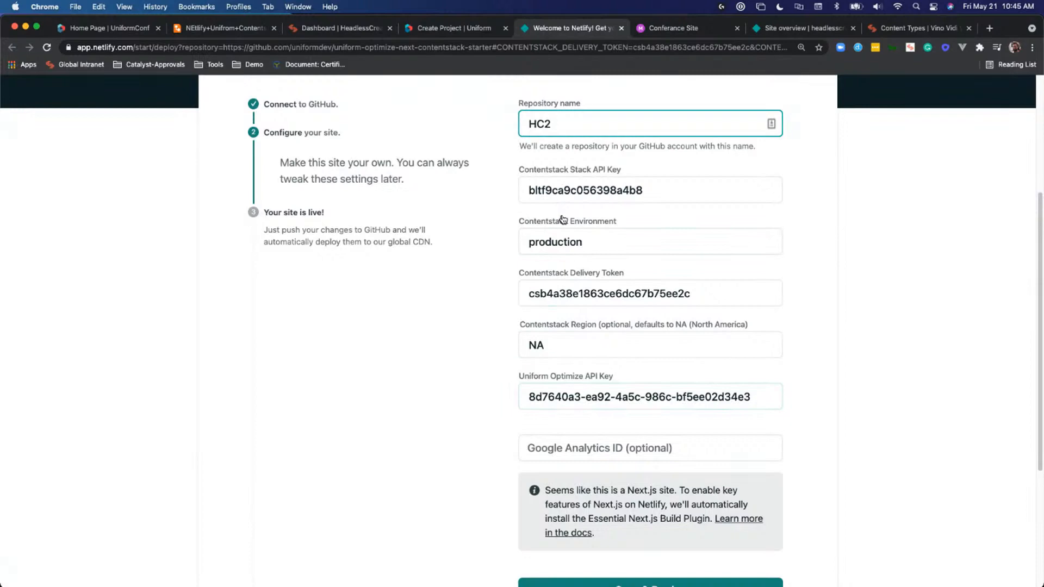
scroll(593, 228, down, 3)
click(639, 430)
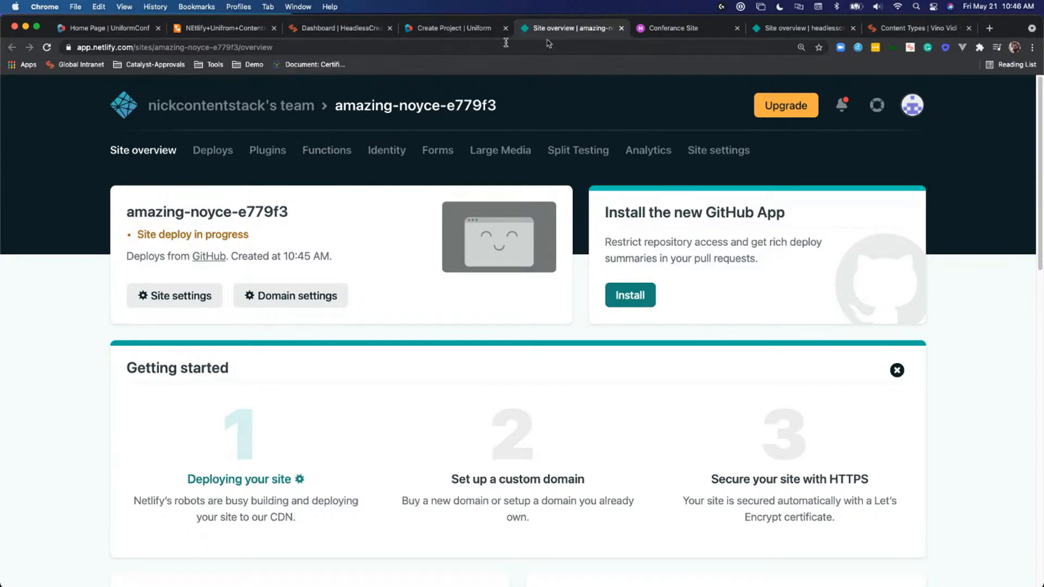
click(621, 28)
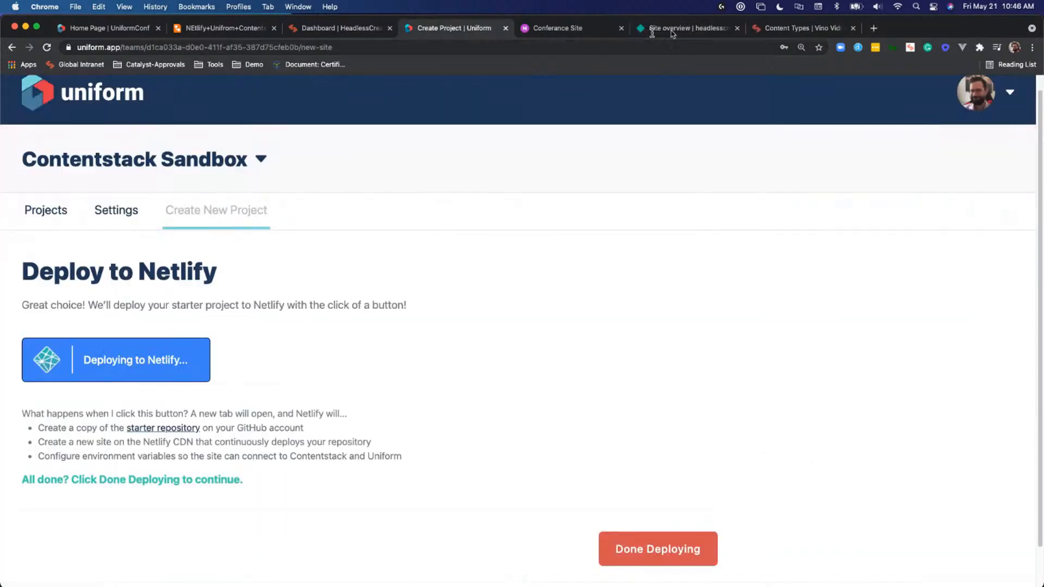
- Open the existing headlesscreator site in Netlify and review its deploy history, including the deploys triggered by hooks
click(702, 31)
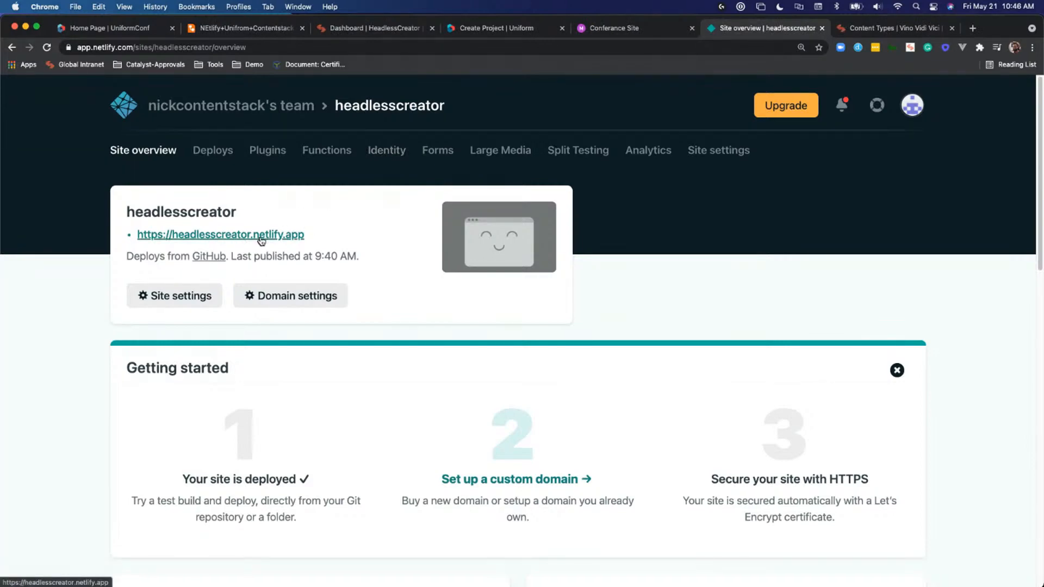
click(205, 296)
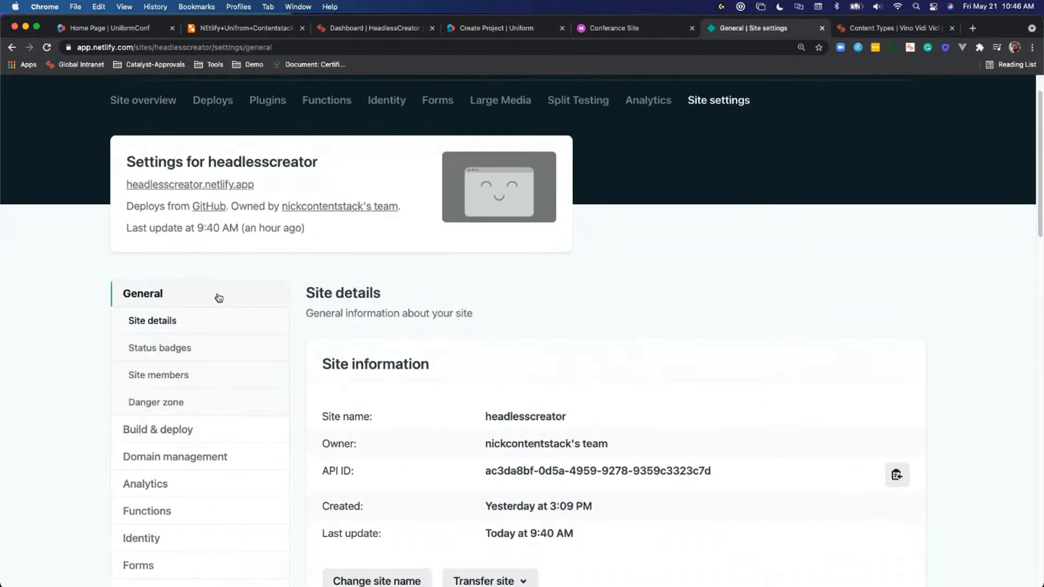
scroll(217, 301, up, 1)
click(207, 119)
scroll(473, 256, down, 4)
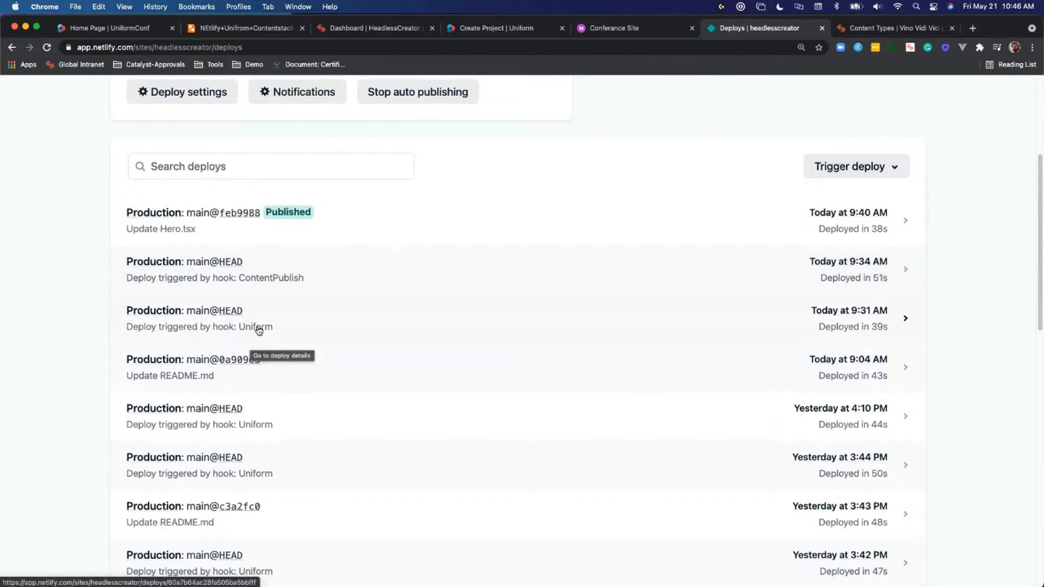
scroll(279, 334, up, 1)
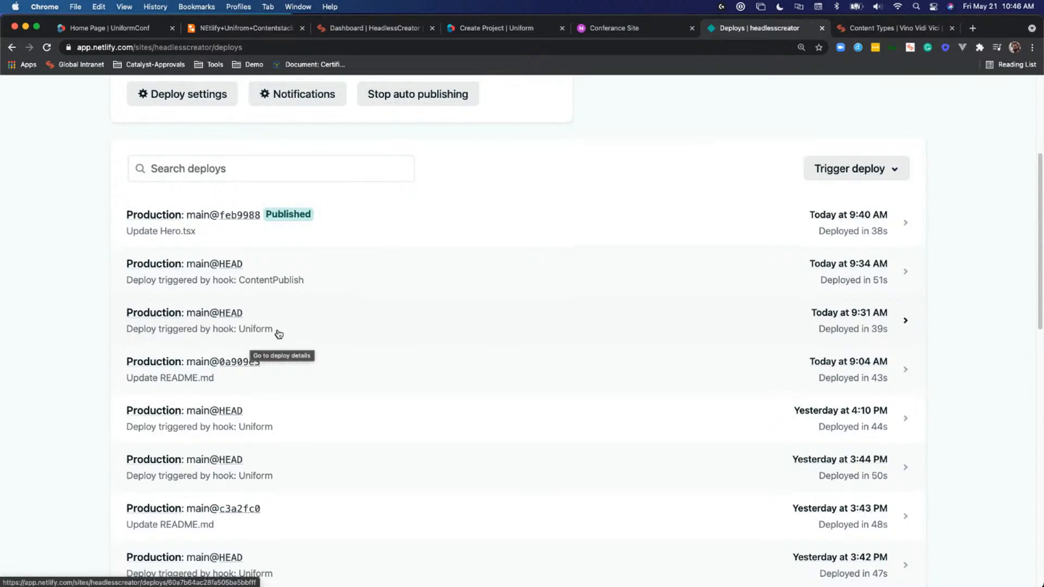
scroll(279, 334, up, 5)
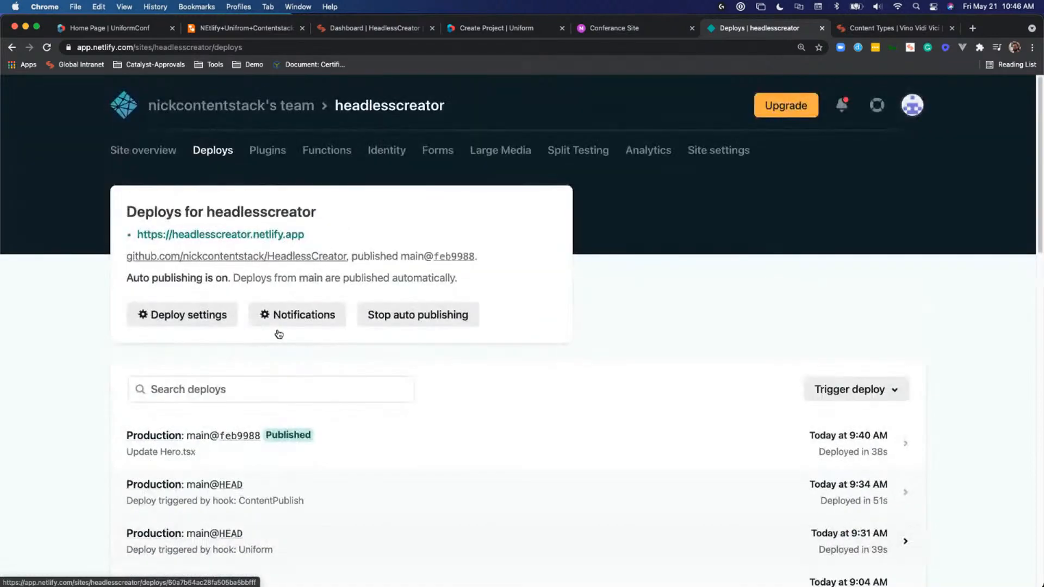
- Review the static website architecture diagram in Lucidchart and switch to the HeadlessCreator dashboard in Contentstack
click(248, 28)
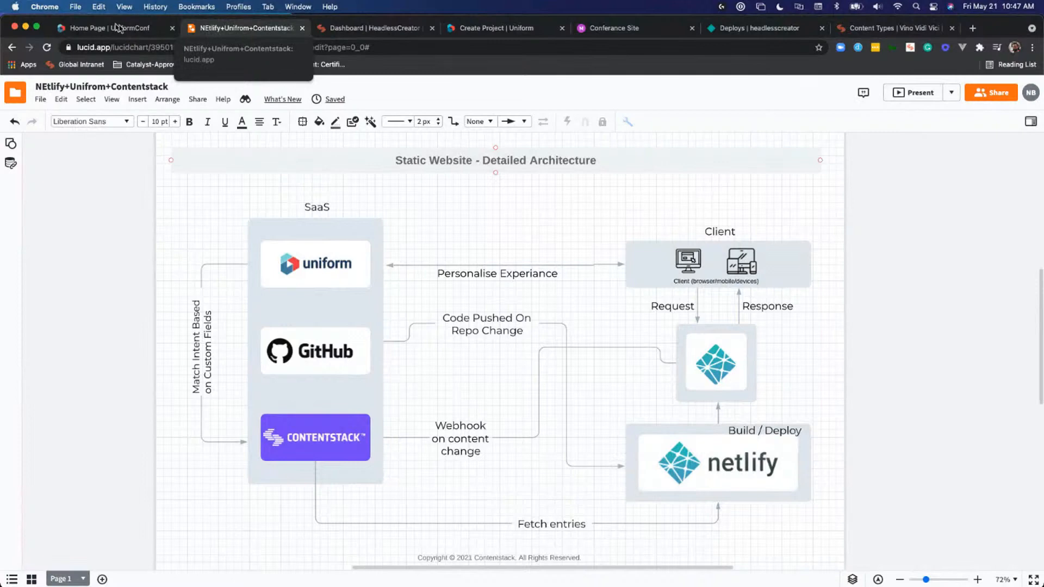
click(389, 29)
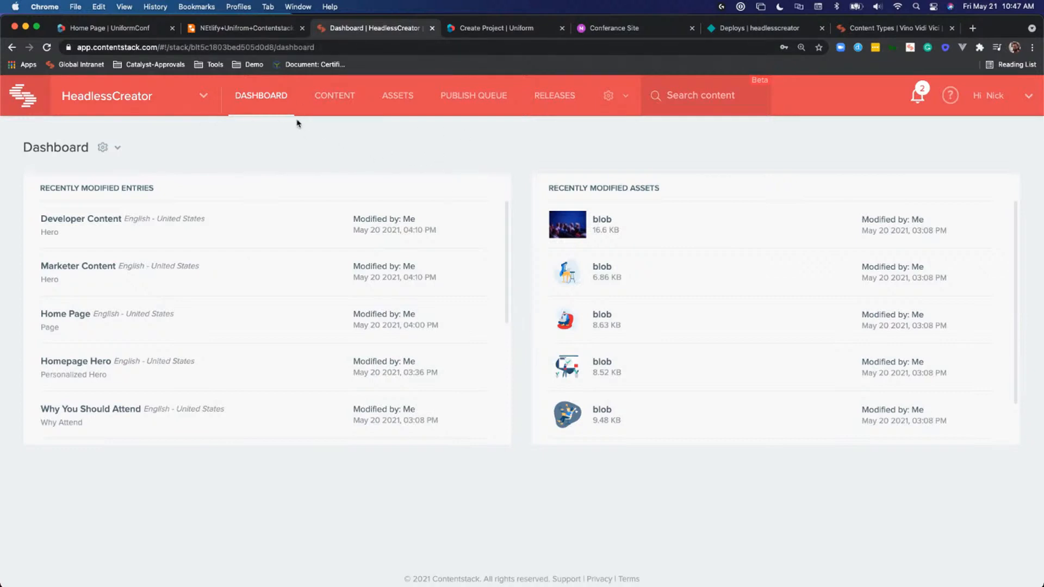
- Open the Intent Tags extension in the HeadlessCreator stack's settings and examine its external hosting URL and config parameters
click(609, 97)
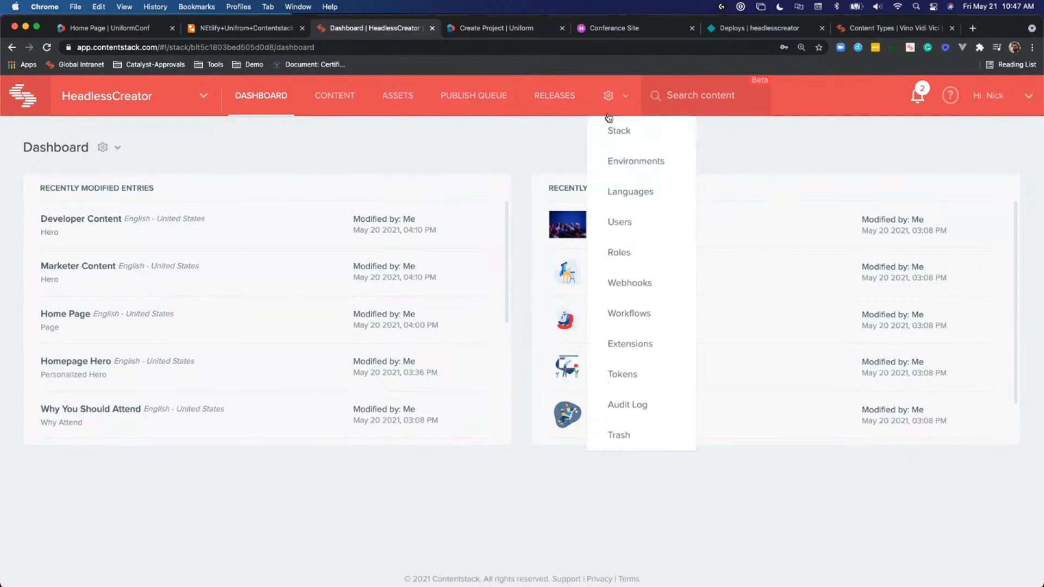
click(631, 345)
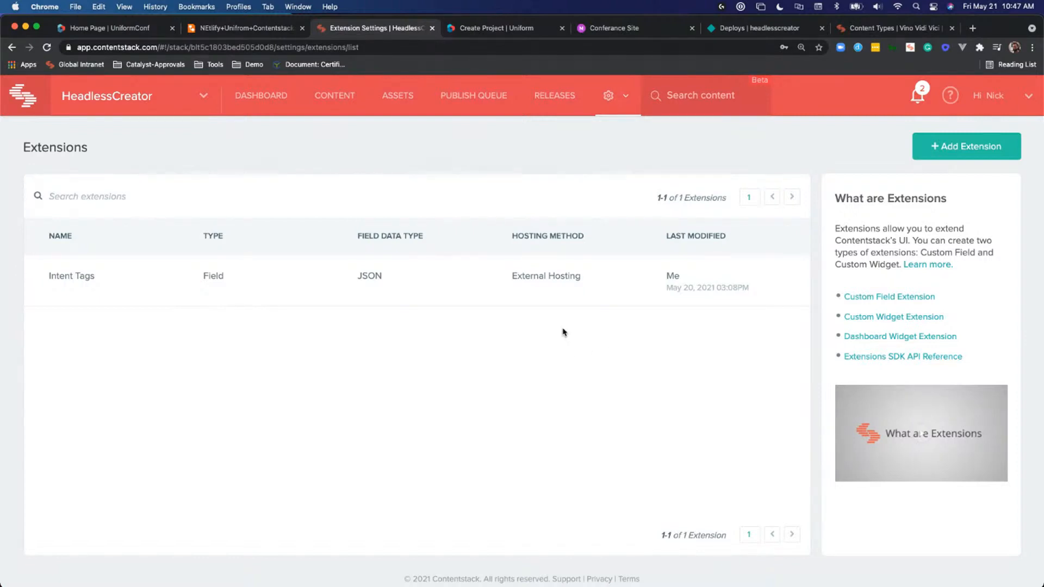
click(471, 278)
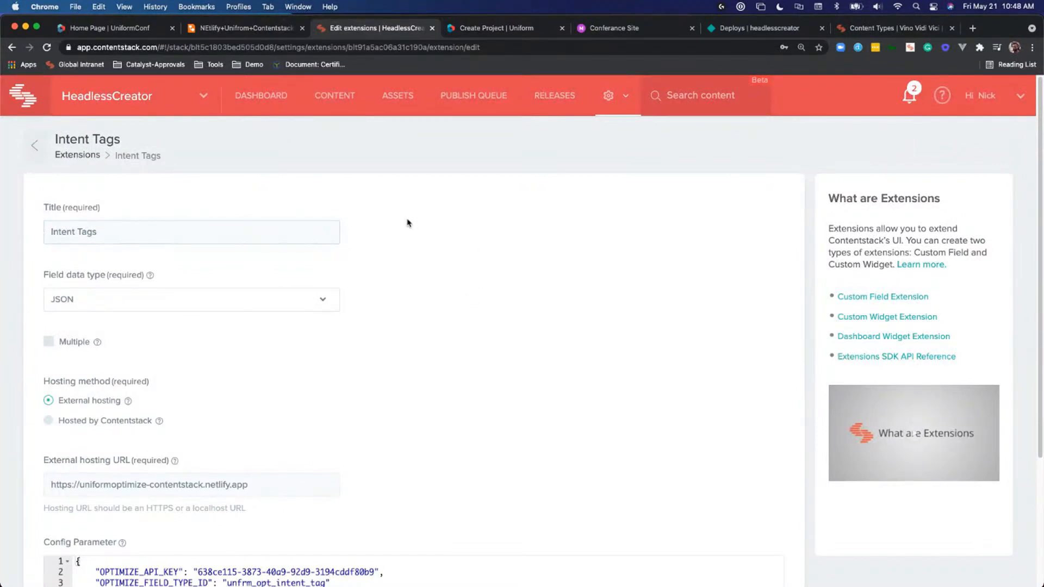
scroll(418, 297, down, 2)
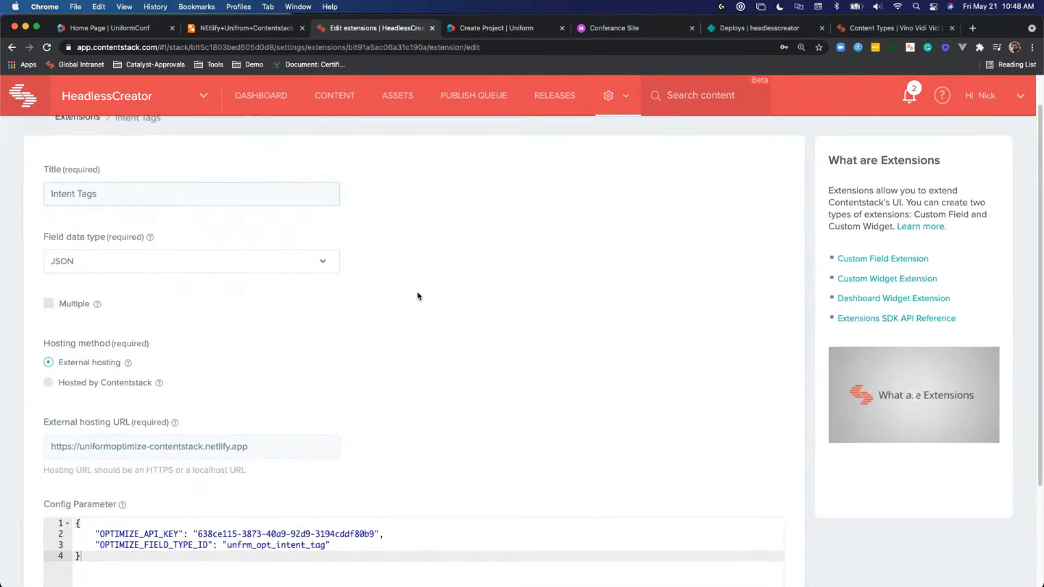
scroll(416, 291, down, 1)
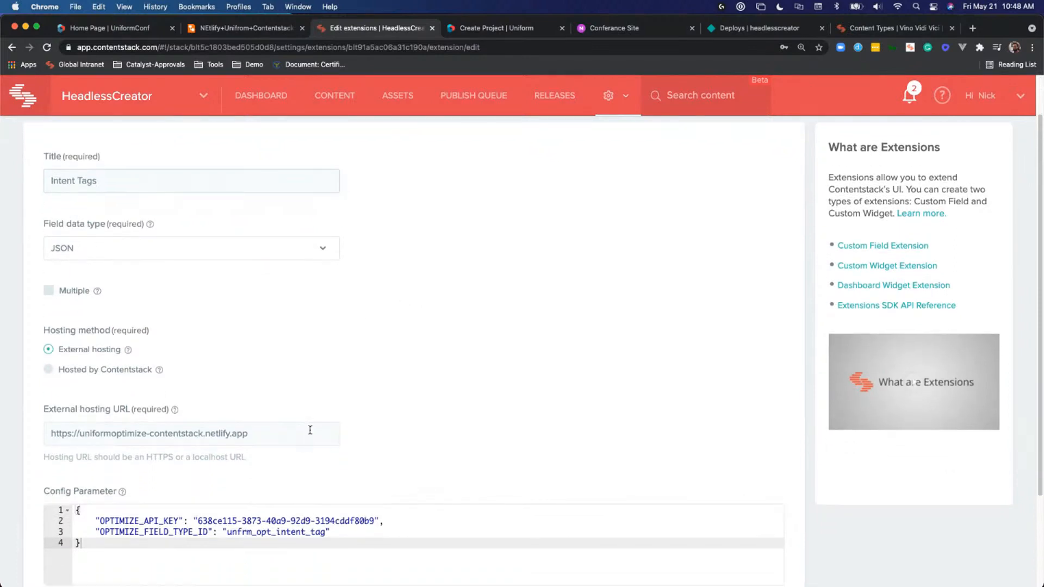
triple_click(203, 425)
click(90, 431)
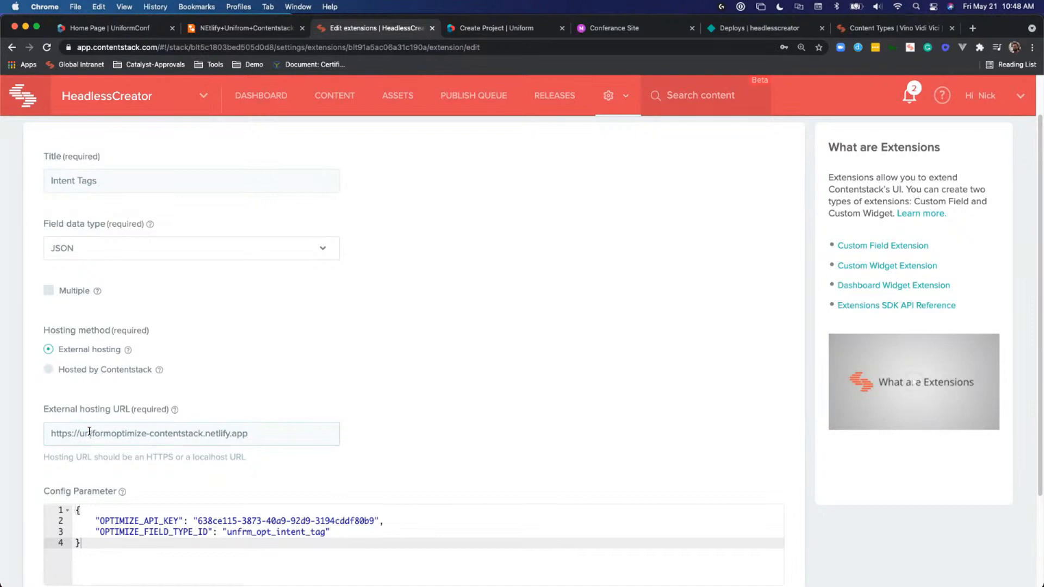